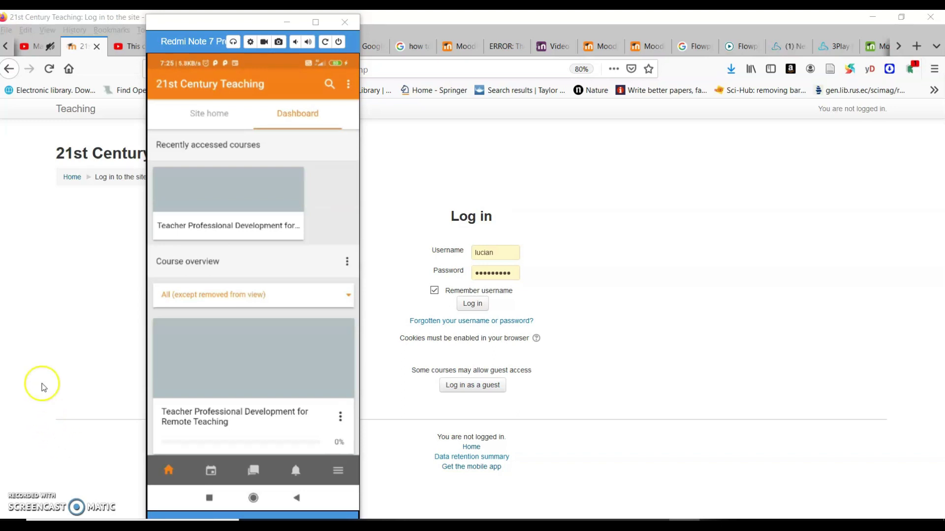
Step: Open the Teacher Professional Development for Remote Teaching course from the available courses, and enter its "Introduce Yourself to Other Course participants" forum
{"action": "left_click", "coordinate": [203, 119]}
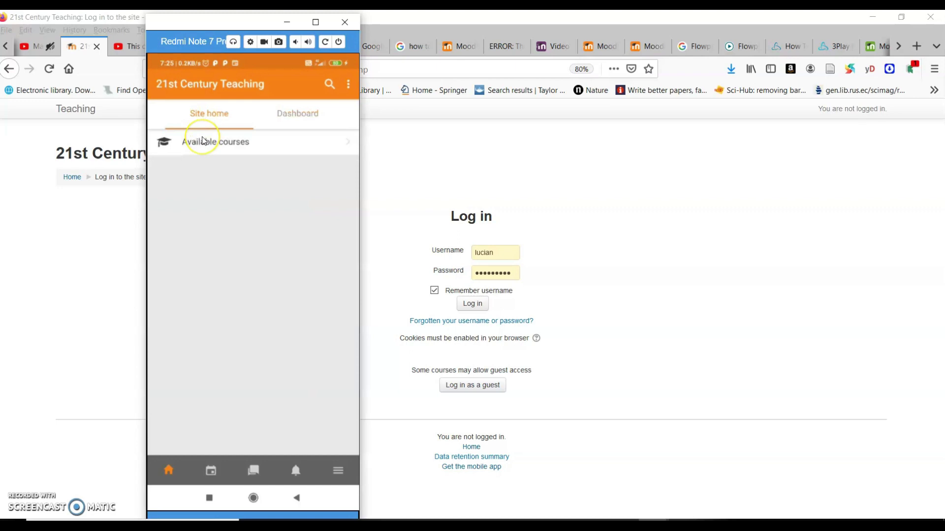
{"action": "left_click", "coordinate": [203, 141]}
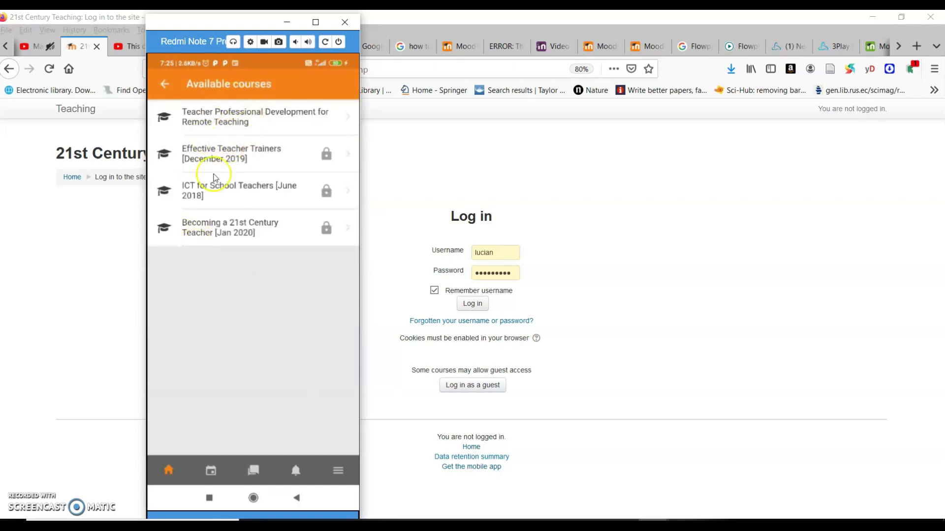
{"action": "left_click", "coordinate": [224, 120]}
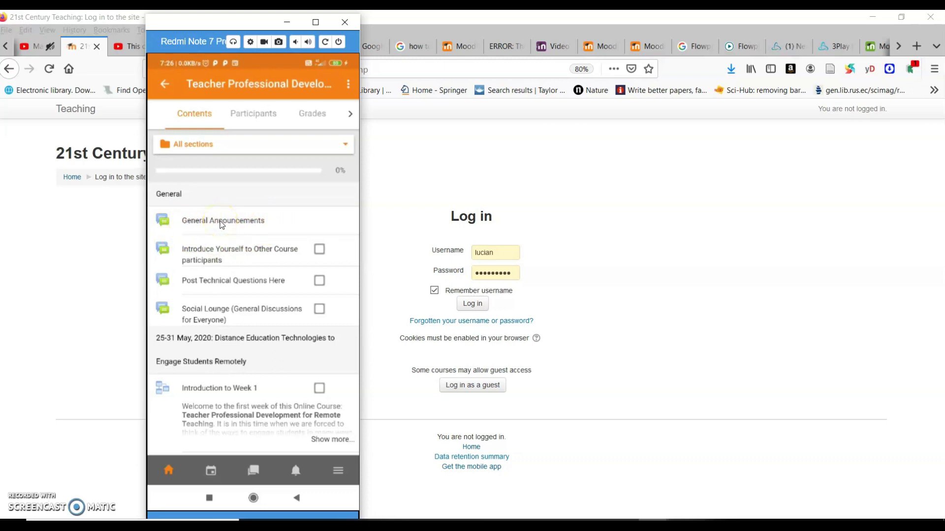
{"action": "left_click", "coordinate": [215, 239]}
{"action": "left_click", "coordinate": [247, 253]}
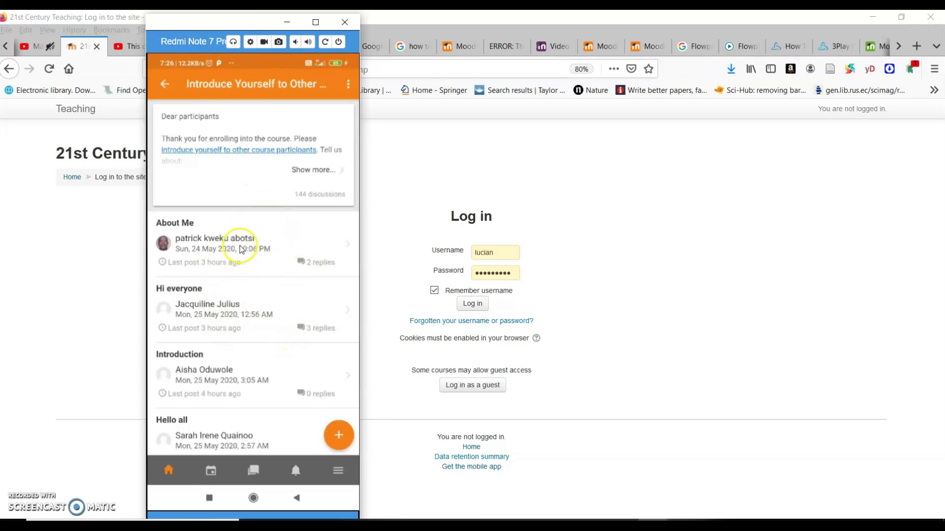
Step: Draft a new forum discussion with the subject "Dd" and the message "Gg", and discard the draft without posting it
{"action": "left_click", "coordinate": [338, 435]}
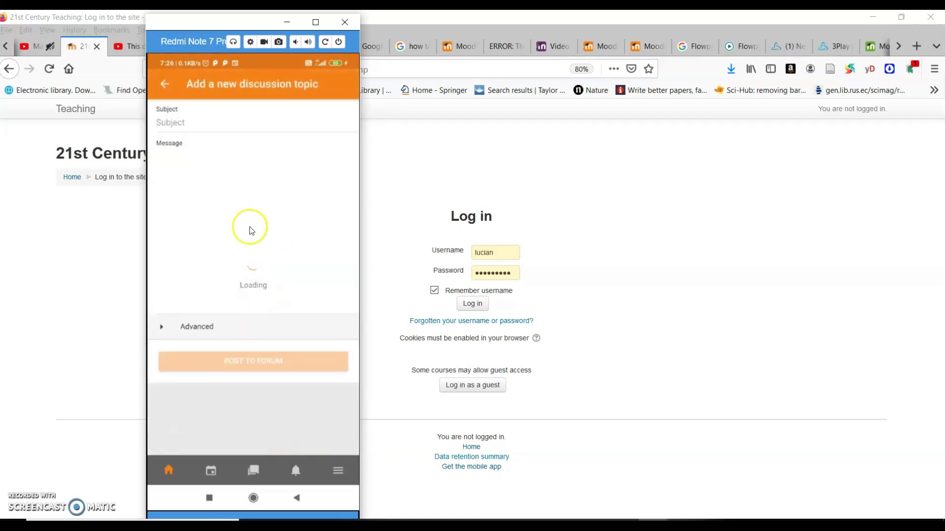
{"action": "left_click", "coordinate": [177, 126]}
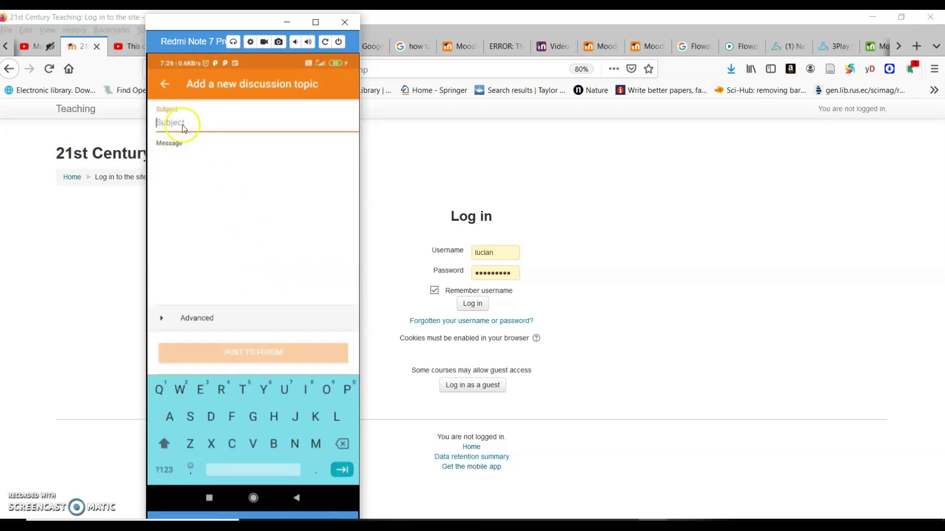
{"action": "left_click", "coordinate": [173, 184]}
{"action": "left_click", "coordinate": [178, 157]}
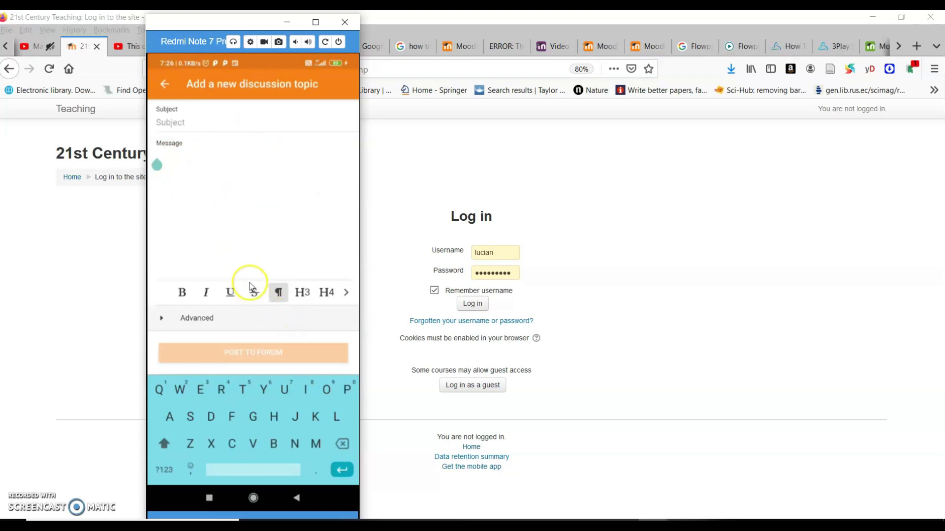
{"action": "type", "text": "Gg"}
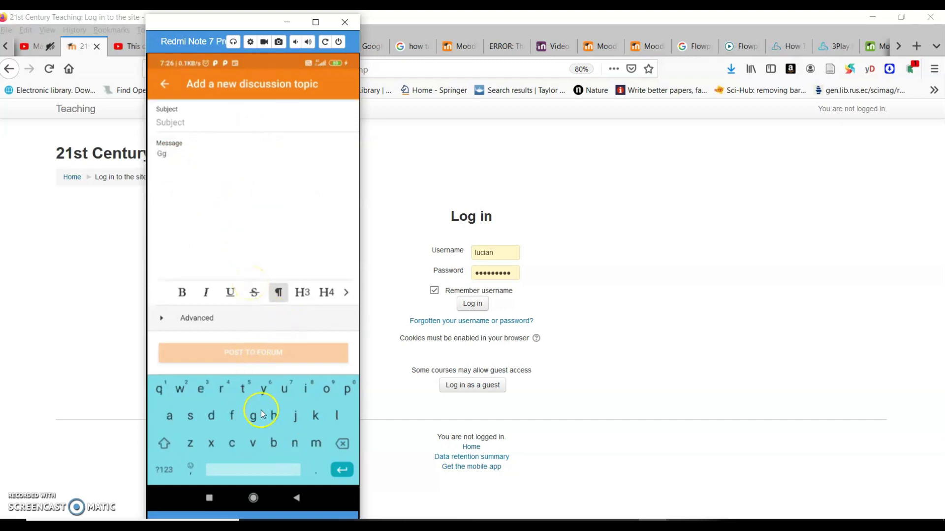
{"action": "left_click", "coordinate": [186, 122]}
{"action": "type", "text": "Dd"}
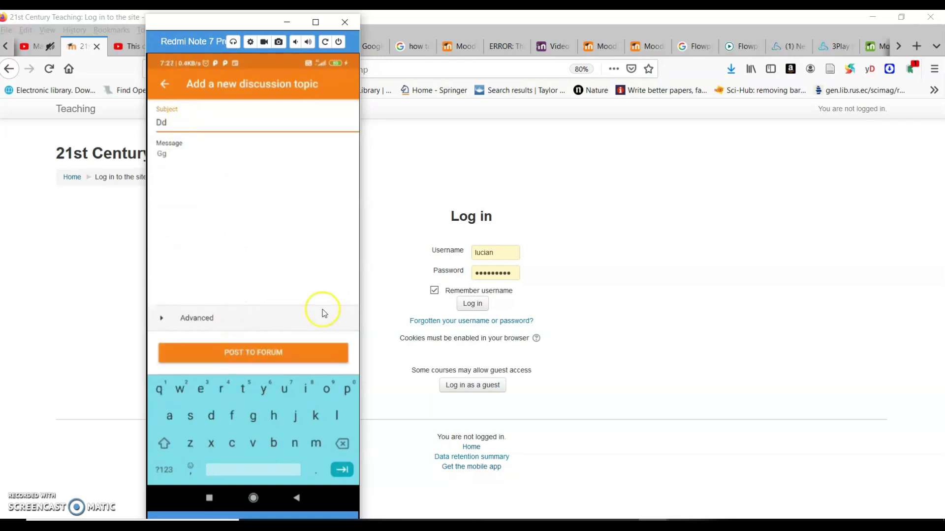
{"action": "left_click", "coordinate": [347, 472]}
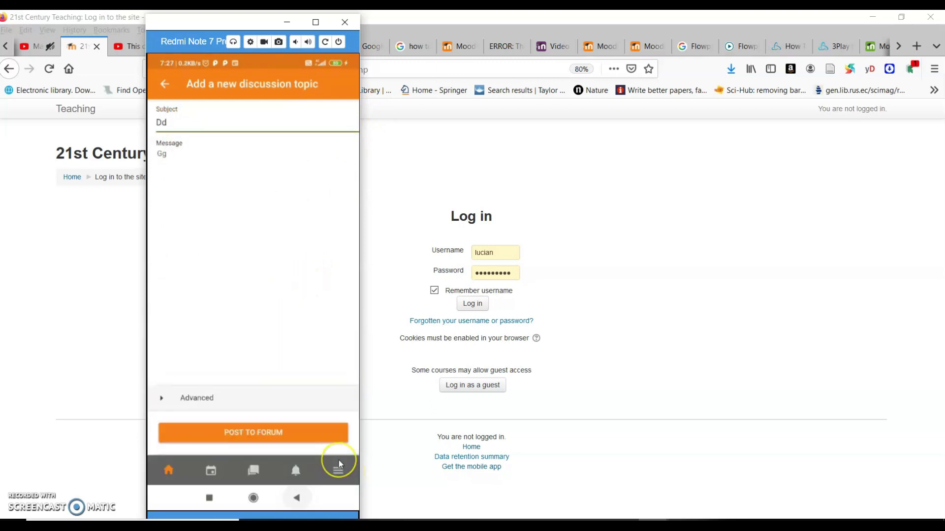
{"action": "left_click", "coordinate": [338, 461]}
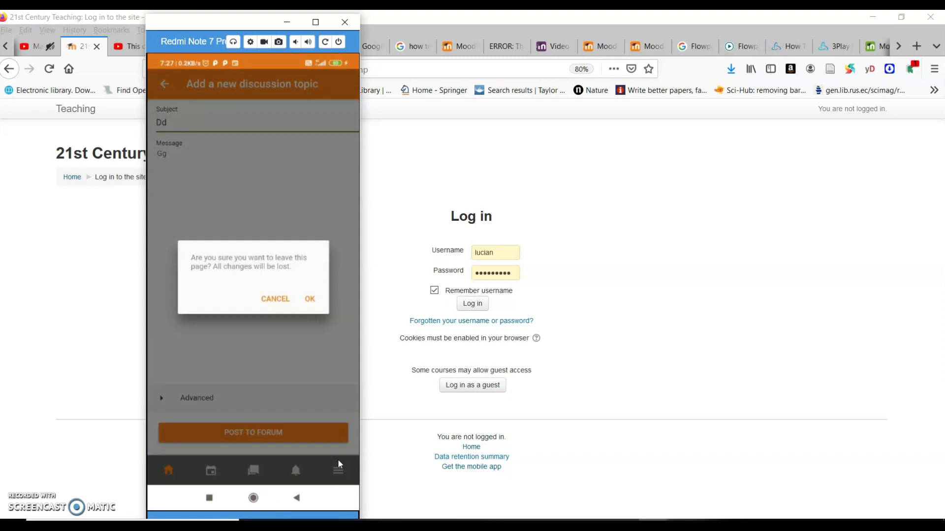
{"action": "key", "text": "Return"}
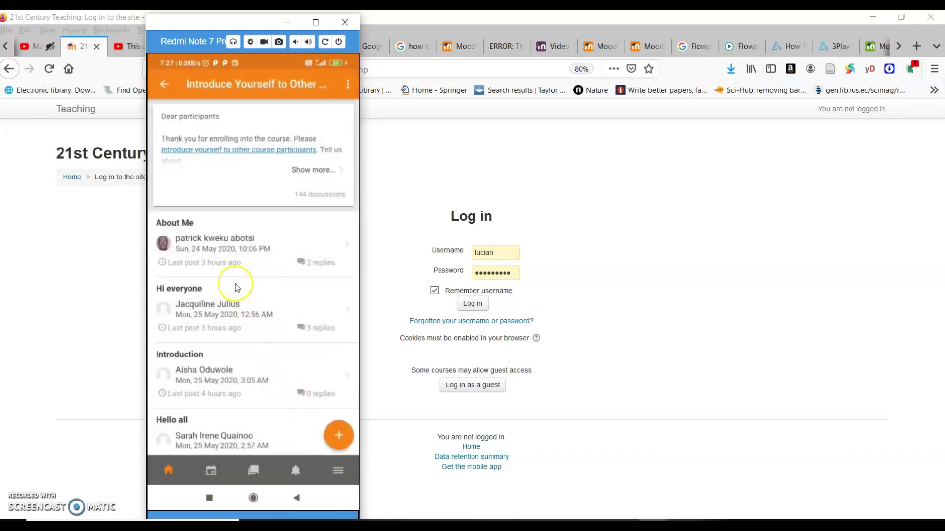
Step: Browse the forum's discussions and open "Hello Everyone" from 24 May 2020, 10:41 PM
{"action": "scroll", "coordinate": [231, 301], "scroll_direction": "down", "scroll_amount": 5}
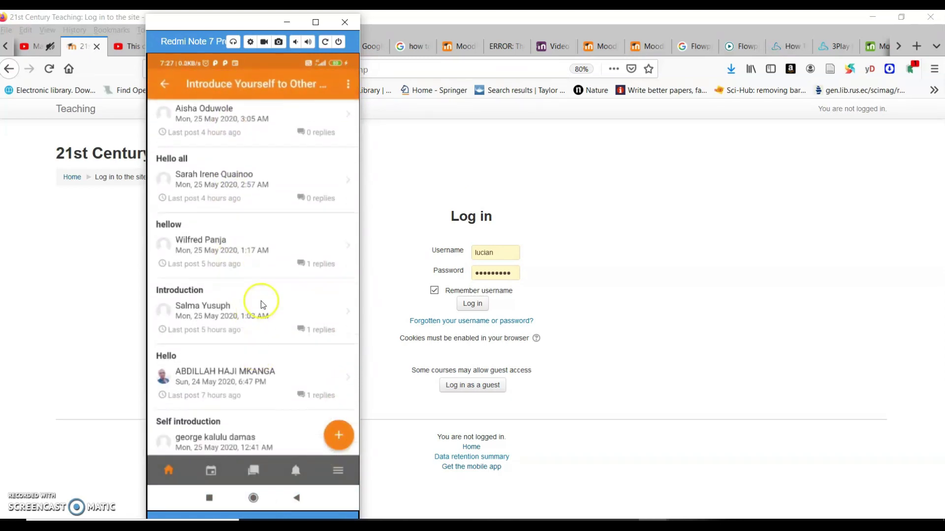
{"action": "scroll", "coordinate": [261, 303], "scroll_direction": "down", "scroll_amount": 4}
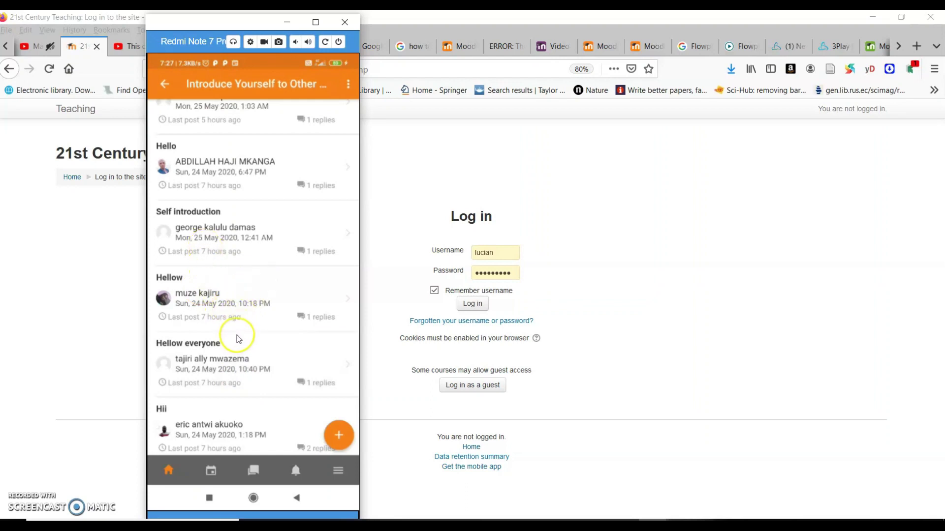
{"action": "scroll", "coordinate": [237, 335], "scroll_direction": "down", "scroll_amount": 5}
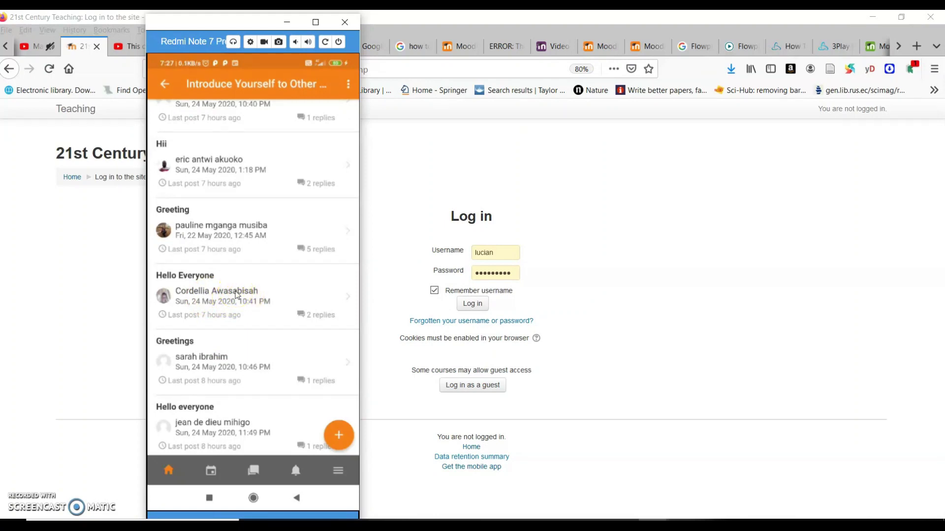
{"action": "left_click", "coordinate": [237, 294]}
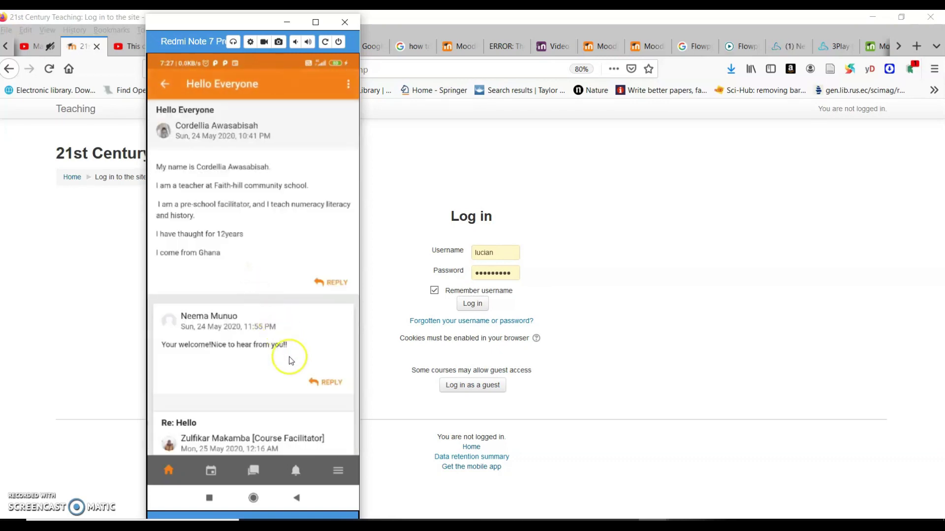
Step: Draft the message "Hhhhh" in answer to the discussion's first reply, and leave the discussion without posting it
{"action": "left_click", "coordinate": [326, 383]}
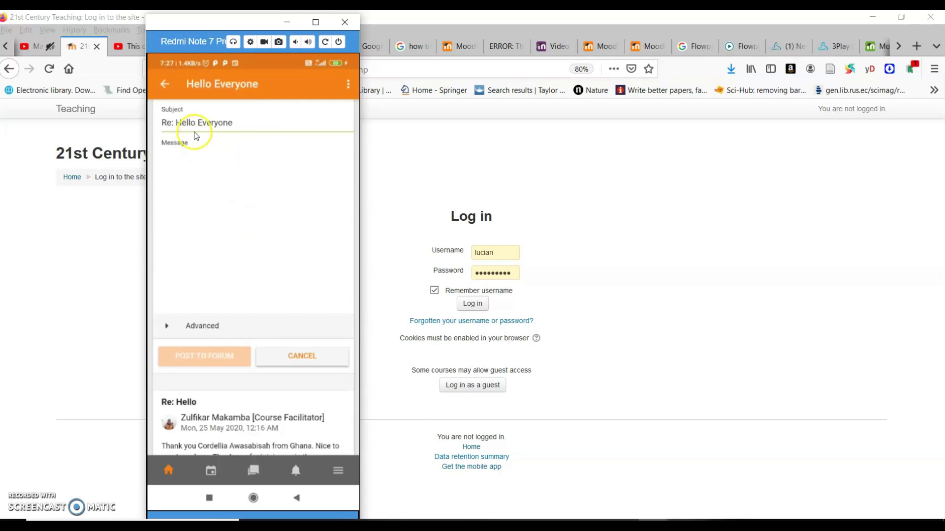
{"action": "left_click", "coordinate": [180, 145]}
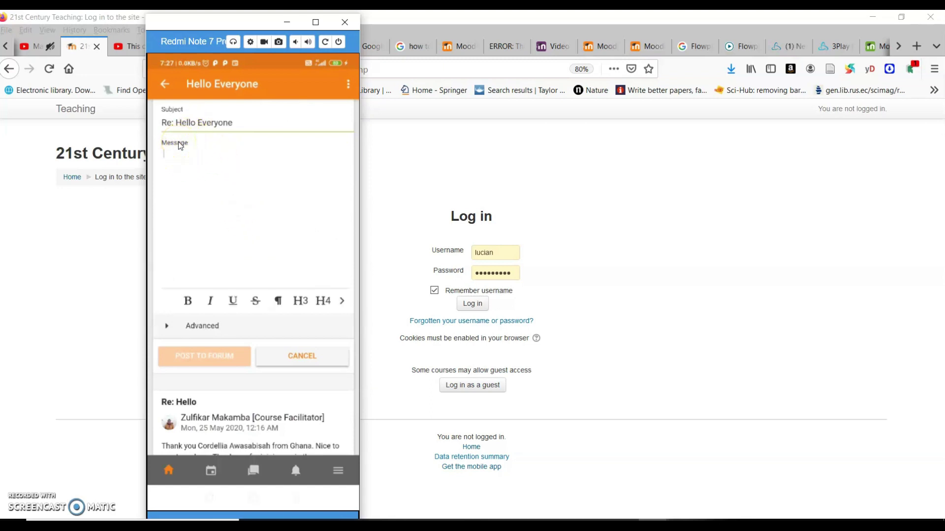
{"action": "type", "text": "Hhhhh"}
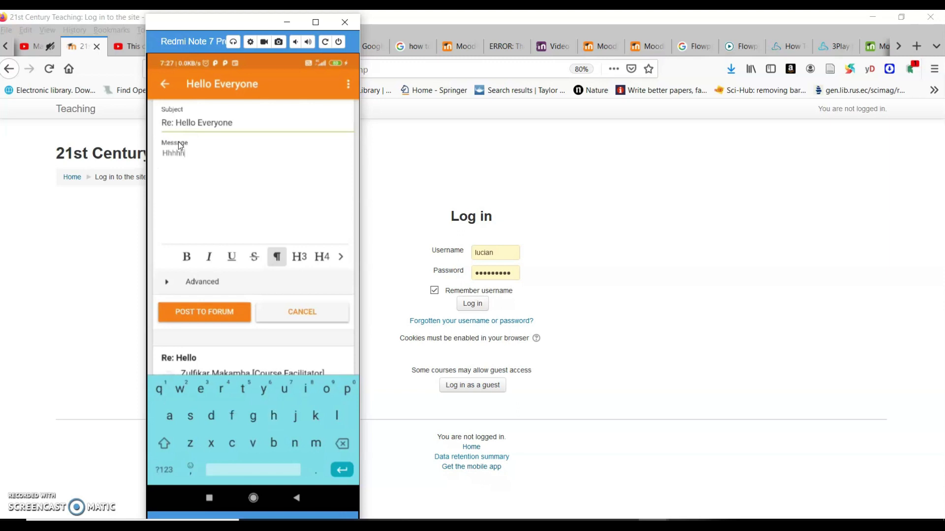
{"action": "right_click", "coordinate": [220, 320]}
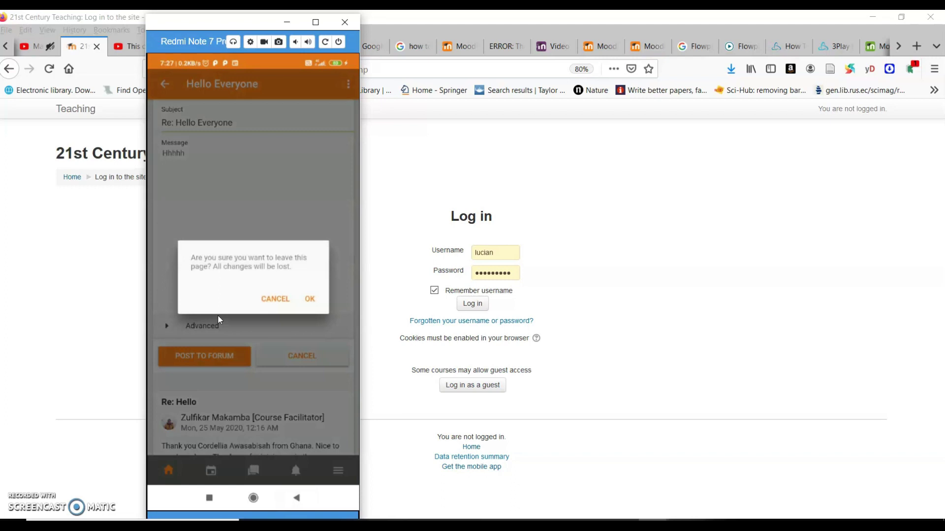
{"action": "key", "text": "Return"}
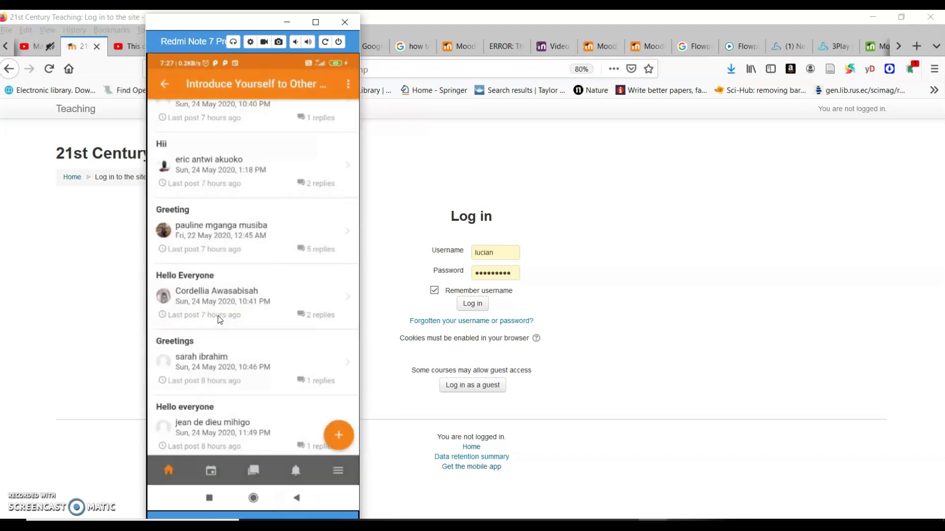
Step: Return to the course contents and open the Lesson 1 Practice Questions quiz below the lesson video
{"action": "right_click", "coordinate": [220, 320]}
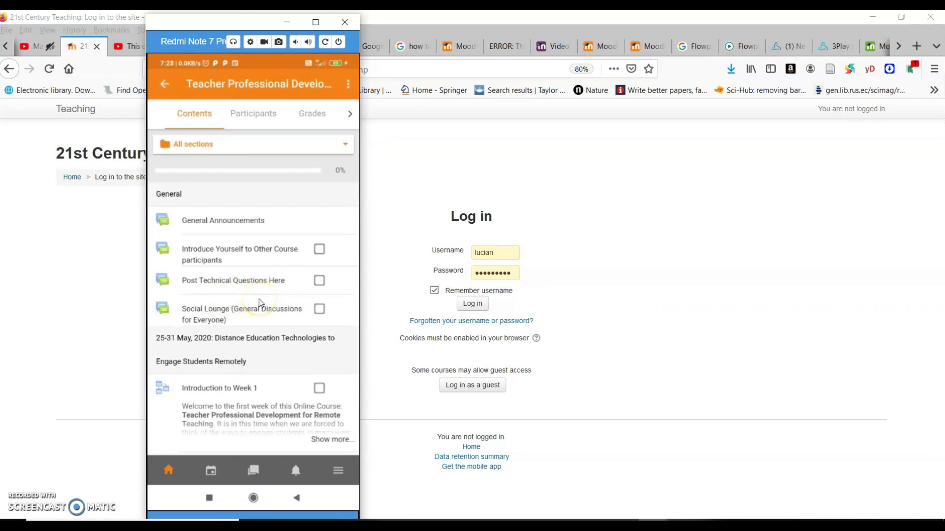
{"action": "scroll", "coordinate": [259, 299], "scroll_direction": "down", "scroll_amount": 3}
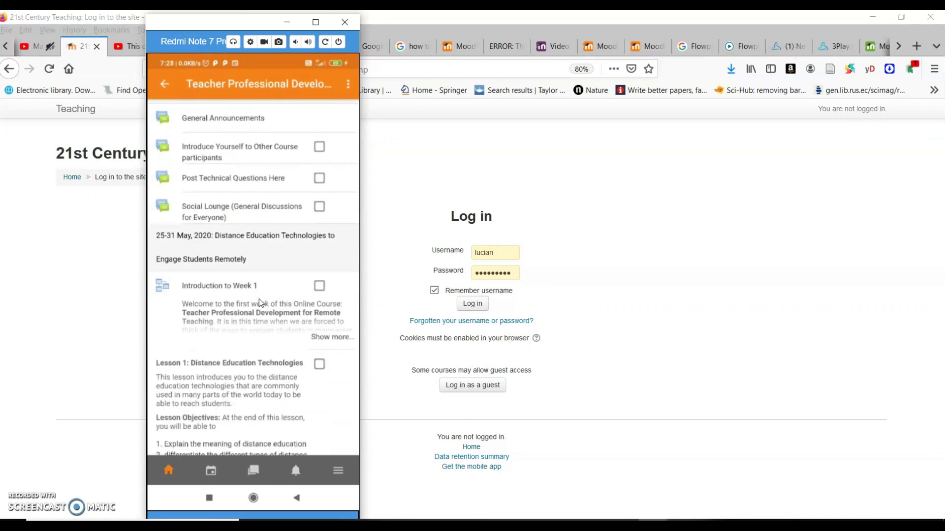
{"action": "scroll", "coordinate": [250, 303], "scroll_direction": "down", "scroll_amount": 3}
{"action": "scroll", "coordinate": [246, 308], "scroll_direction": "down", "scroll_amount": 1}
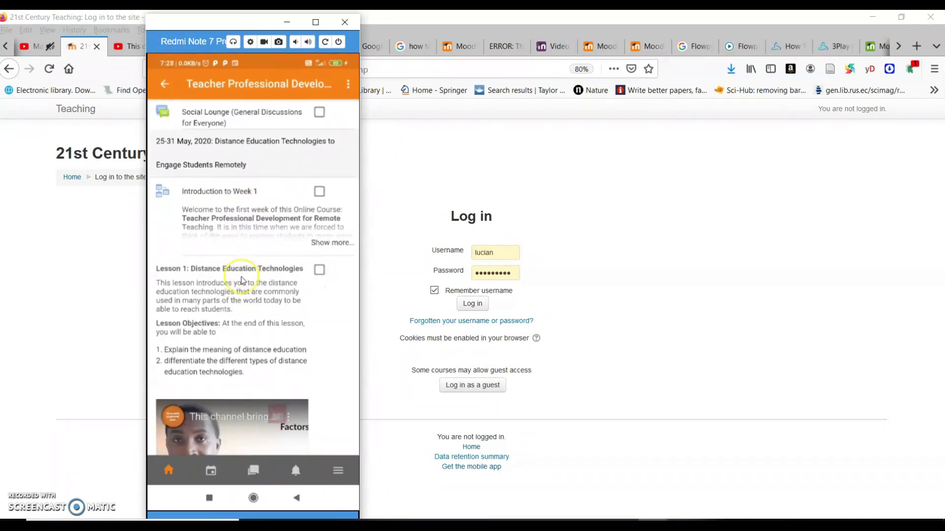
{"action": "scroll", "coordinate": [240, 278], "scroll_direction": "down", "scroll_amount": 2}
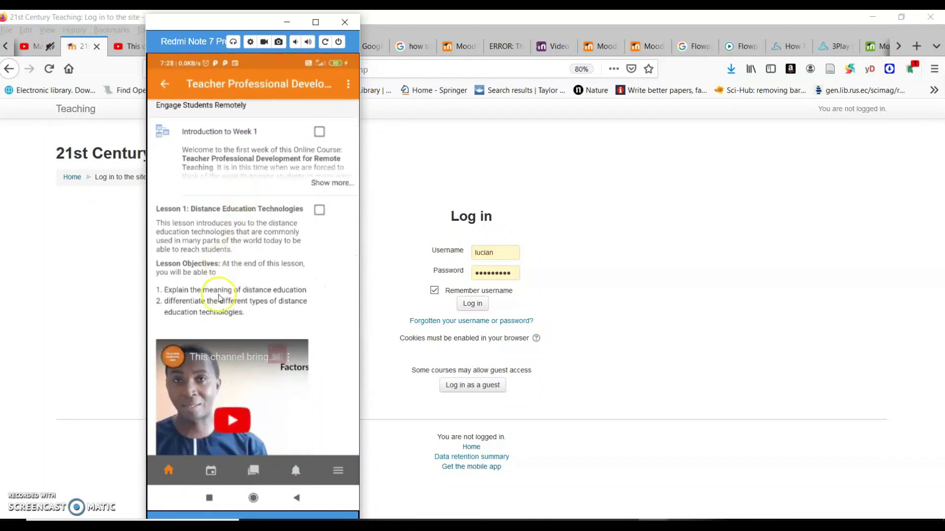
{"action": "scroll", "coordinate": [199, 391], "scroll_direction": "down", "scroll_amount": 2}
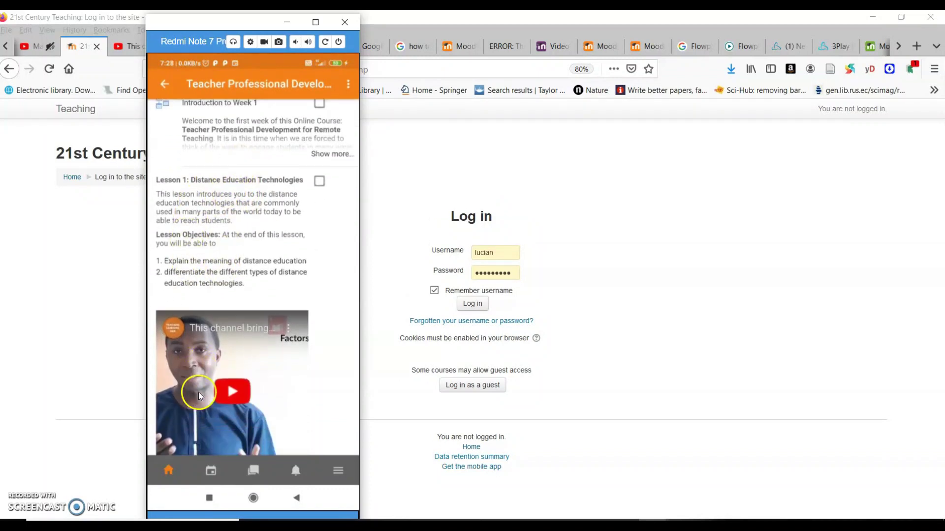
{"action": "scroll", "coordinate": [185, 345], "scroll_direction": "down", "scroll_amount": 2}
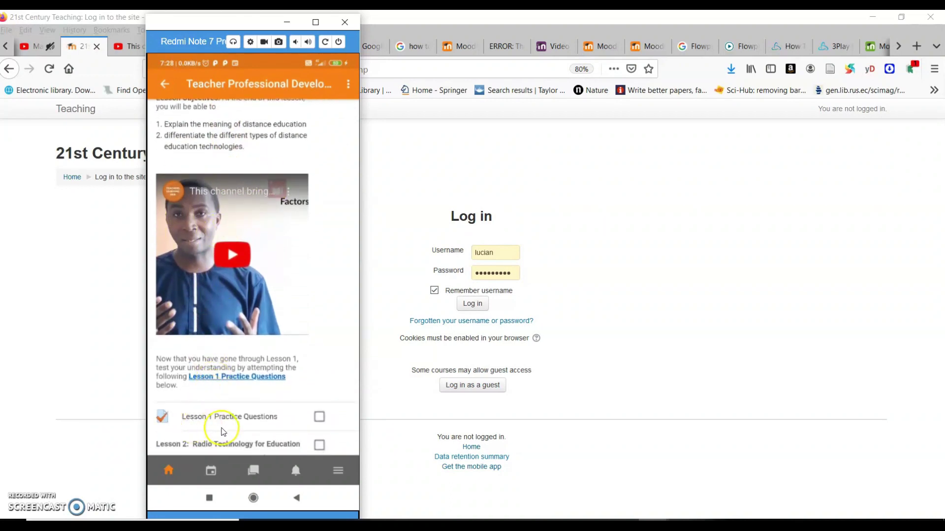
{"action": "scroll", "coordinate": [254, 420], "scroll_direction": "down", "scroll_amount": 1}
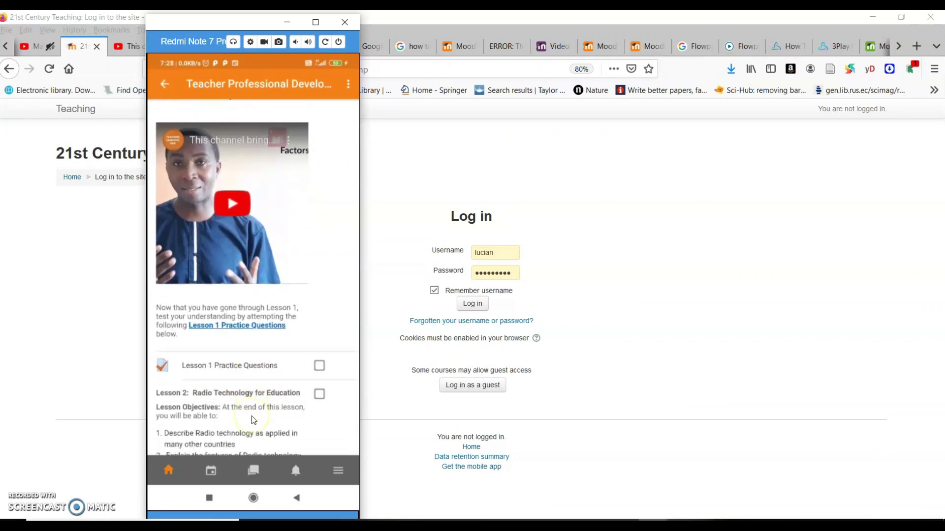
{"action": "left_click", "coordinate": [260, 236]}
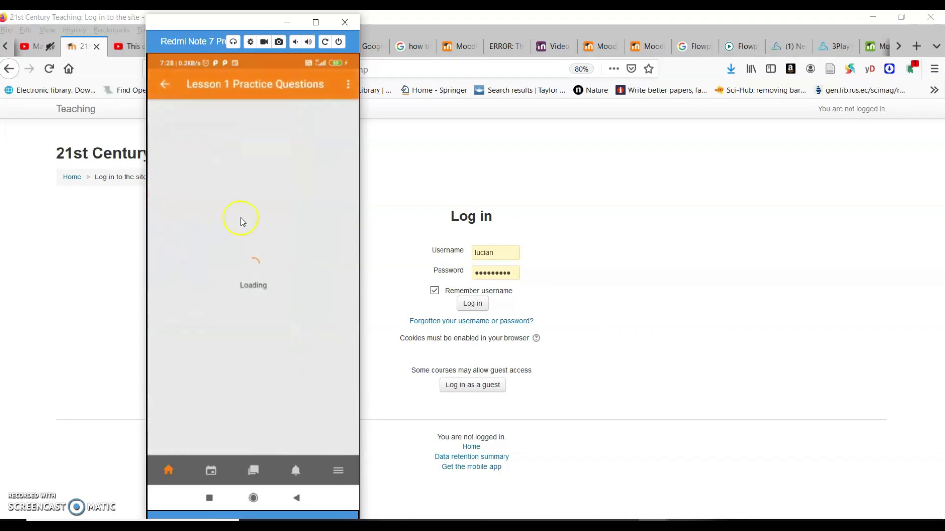
{"action": "left_click", "coordinate": [282, 180]}
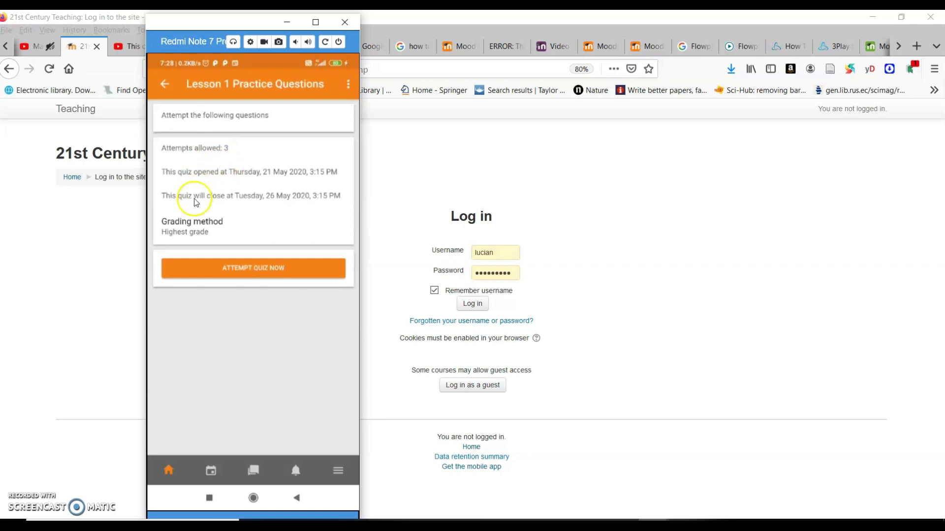
Step: Start a quiz attempt and answer Question 1 with "Printed materials" and "Radio communication"
{"action": "left_click", "coordinate": [222, 269]}
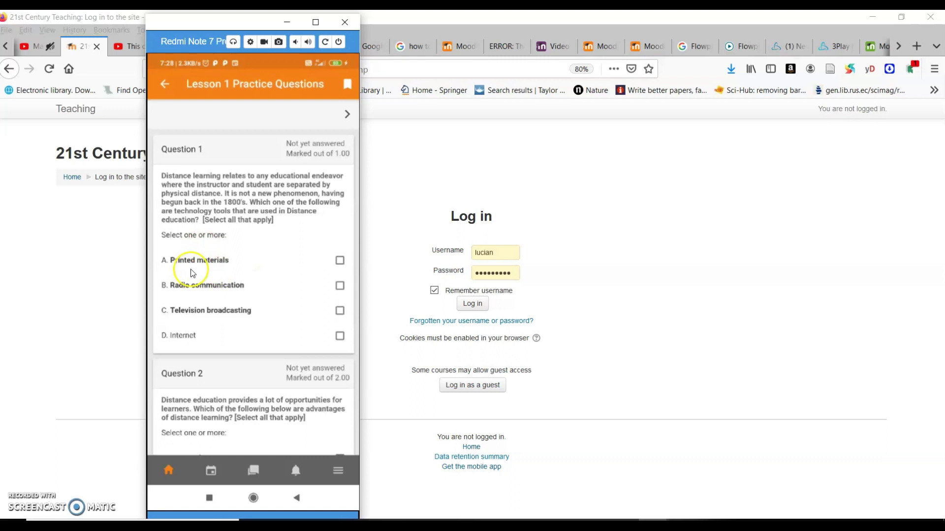
{"action": "left_click", "coordinate": [190, 285]}
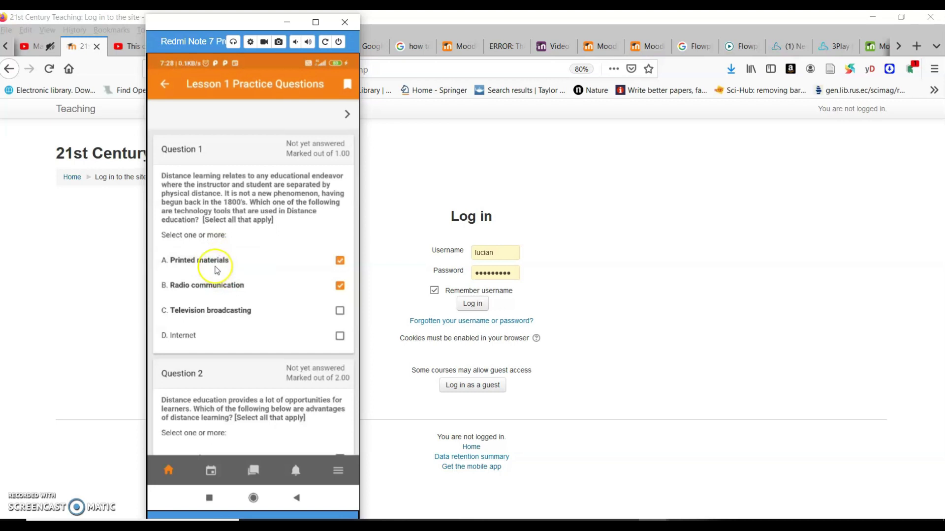
{"action": "left_click", "coordinate": [228, 345]}
Step: Answer Question 2 with "You can study whenever, wherever" and "You can save money"
{"action": "scroll", "coordinate": [264, 320], "scroll_direction": "down", "scroll_amount": 5}
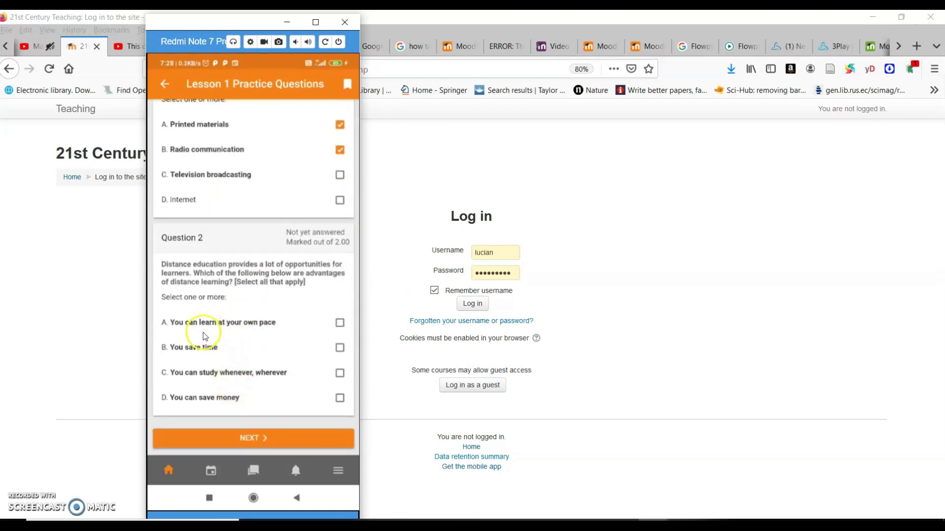
{"action": "left_click", "coordinate": [188, 377]}
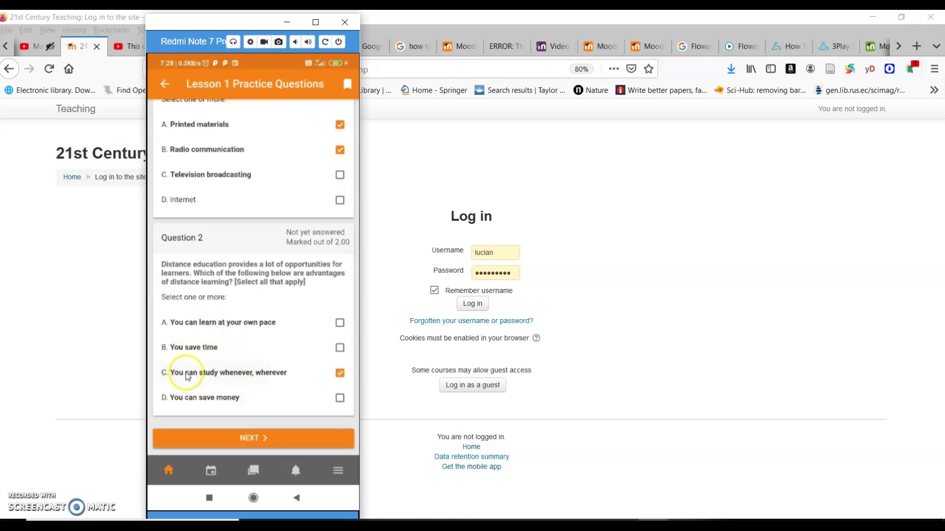
{"action": "left_click", "coordinate": [180, 398]}
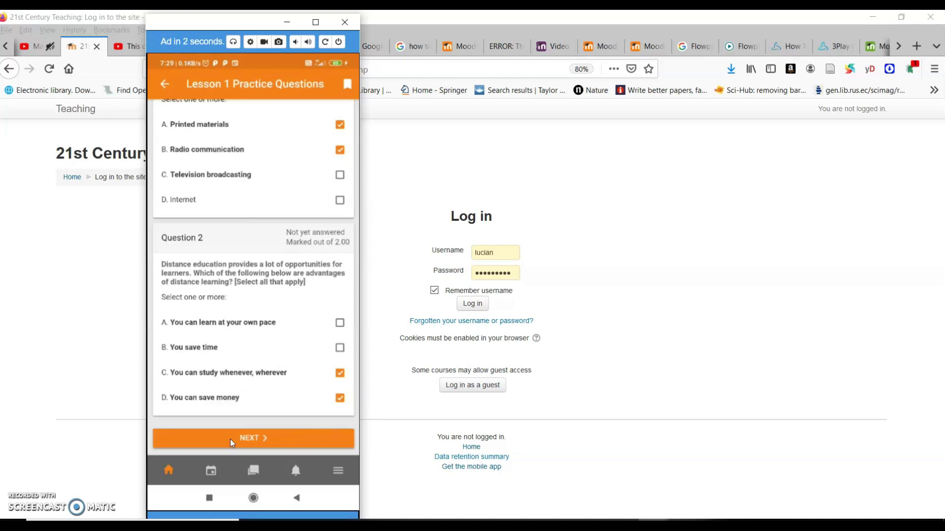
Step: Leave the Lesson 1 Practice Questions attempt without submitting it and reopen the Teacher Professional Development for Remote Teaching course
{"action": "left_click", "coordinate": [243, 381]}
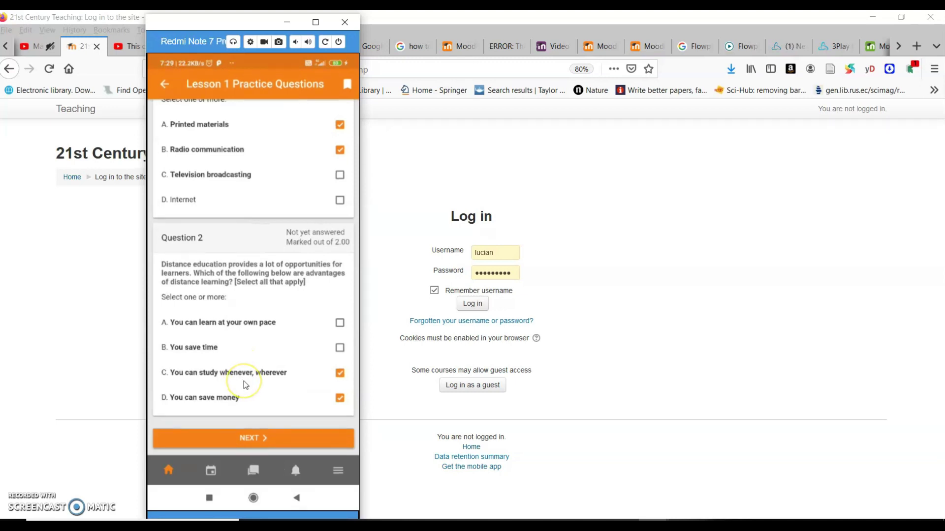
{"action": "left_click", "coordinate": [258, 258]}
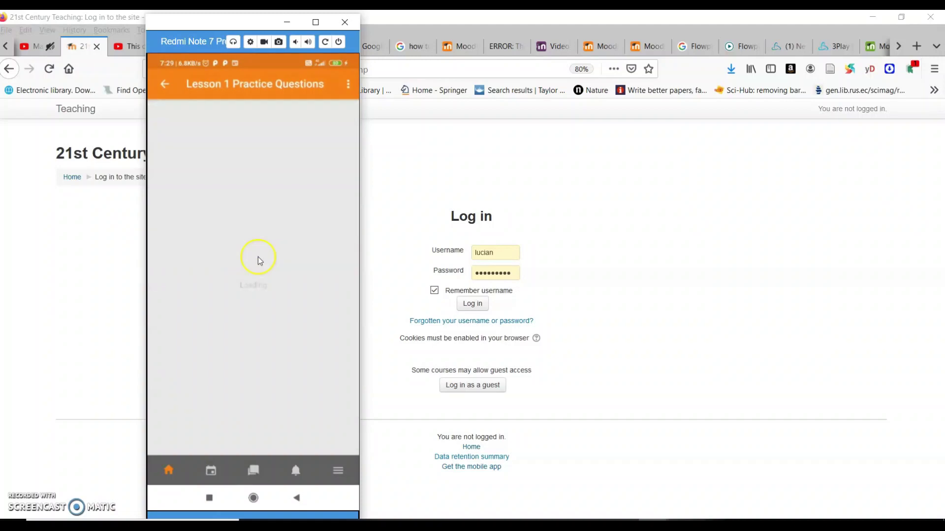
{"action": "key", "text": "Escape"}
{"action": "key", "text": "Escape"}
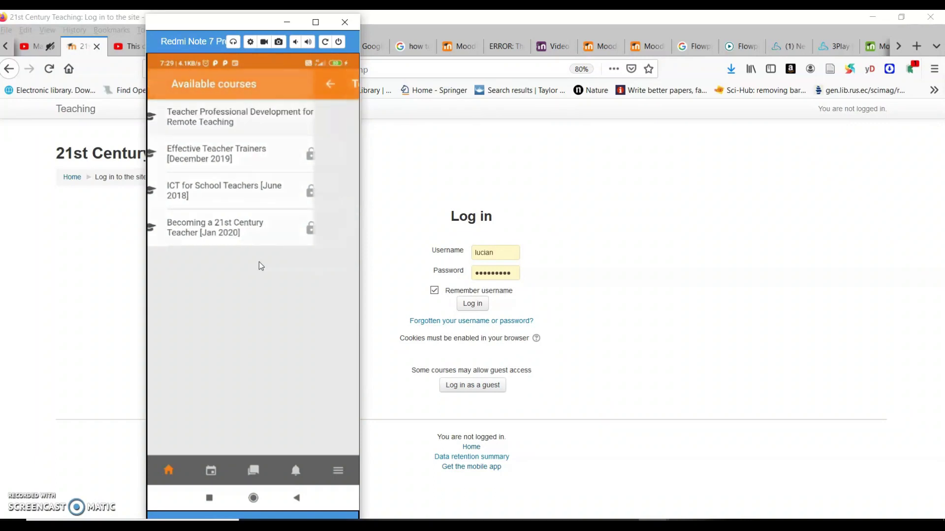
Step: Look through the course contents from the Lesson 1 video to the Week 1 forum, slides, external resources and quizzes below Lesson 10
{"action": "scroll", "coordinate": [254, 305], "scroll_direction": "down", "scroll_amount": 10}
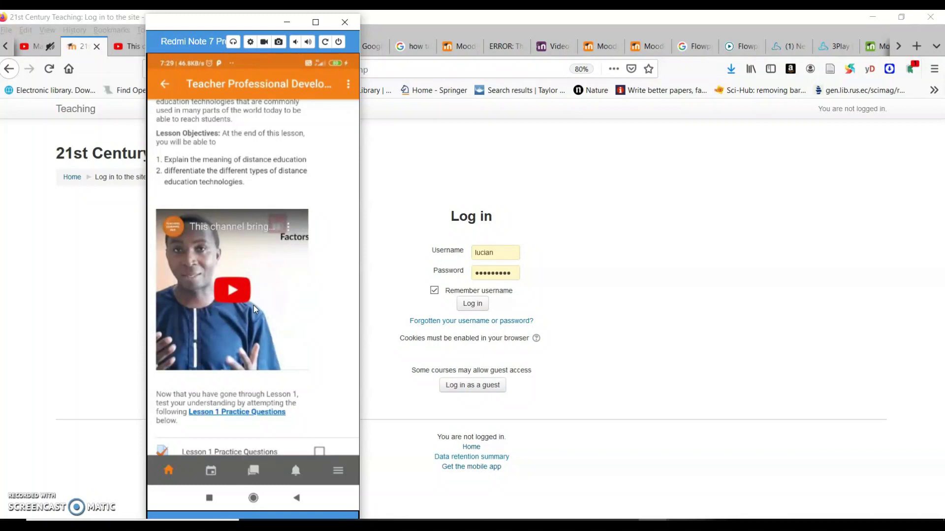
{"action": "scroll", "coordinate": [254, 305], "scroll_direction": "down", "scroll_amount": 5}
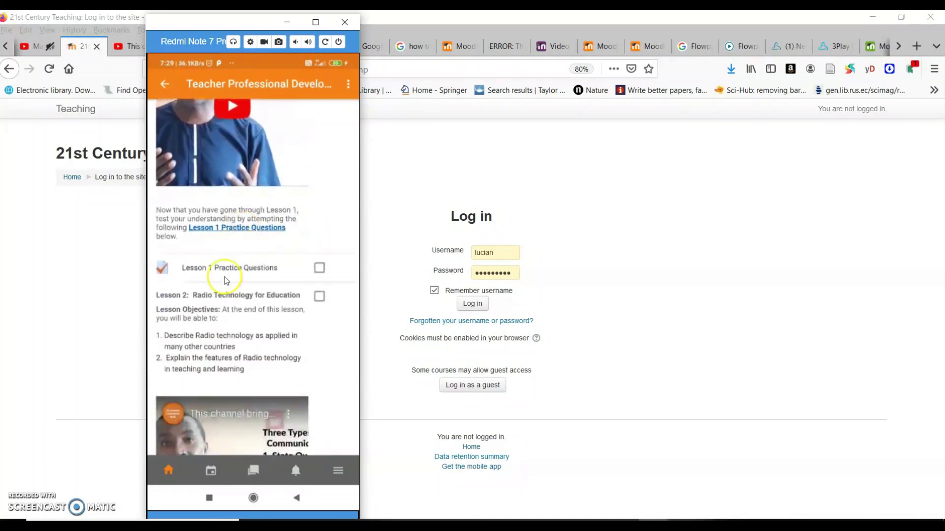
{"action": "scroll", "coordinate": [243, 356], "scroll_direction": "down", "scroll_amount": 7}
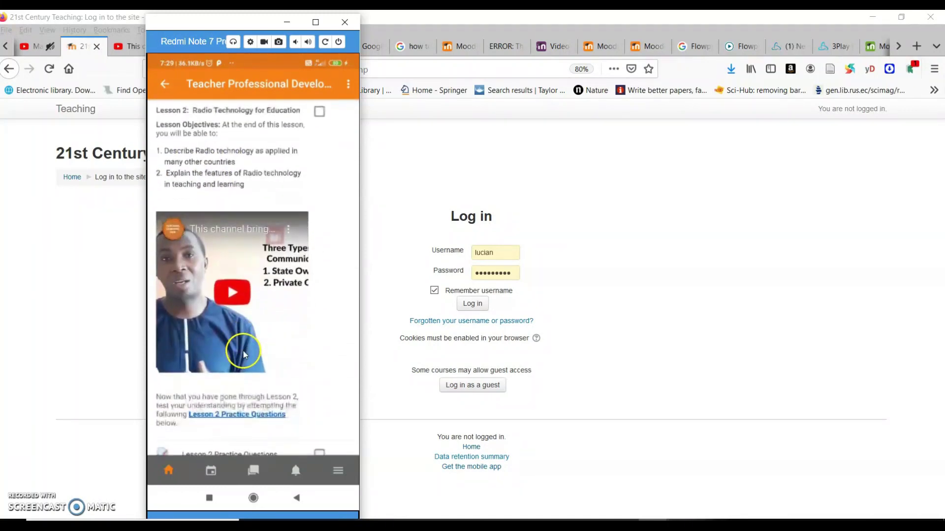
{"action": "scroll", "coordinate": [243, 351], "scroll_direction": "down", "scroll_amount": 9}
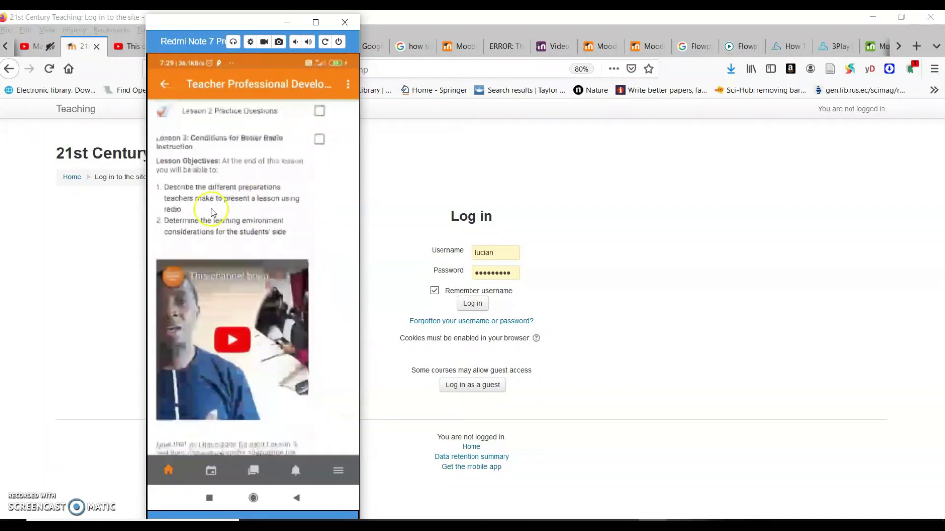
{"action": "scroll", "coordinate": [235, 384], "scroll_direction": "down", "scroll_amount": 6}
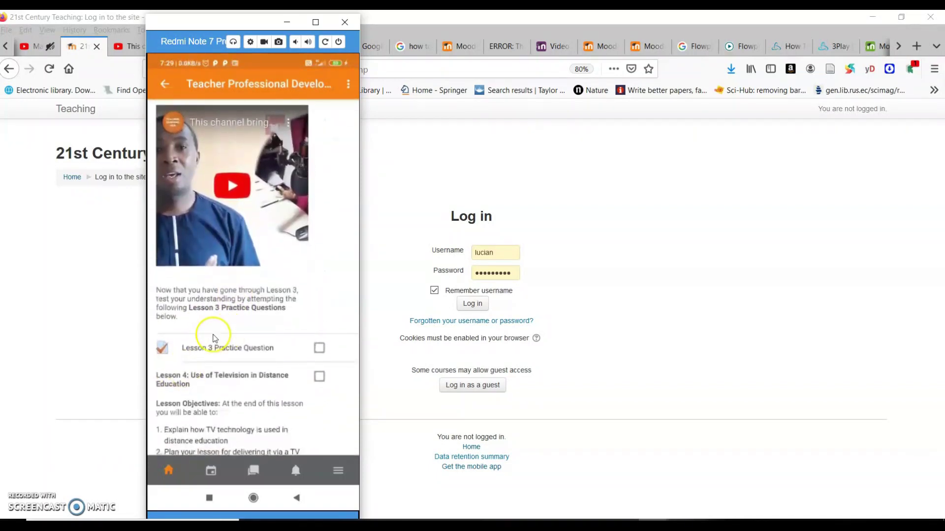
{"action": "scroll", "coordinate": [241, 343], "scroll_direction": "down", "scroll_amount": 8}
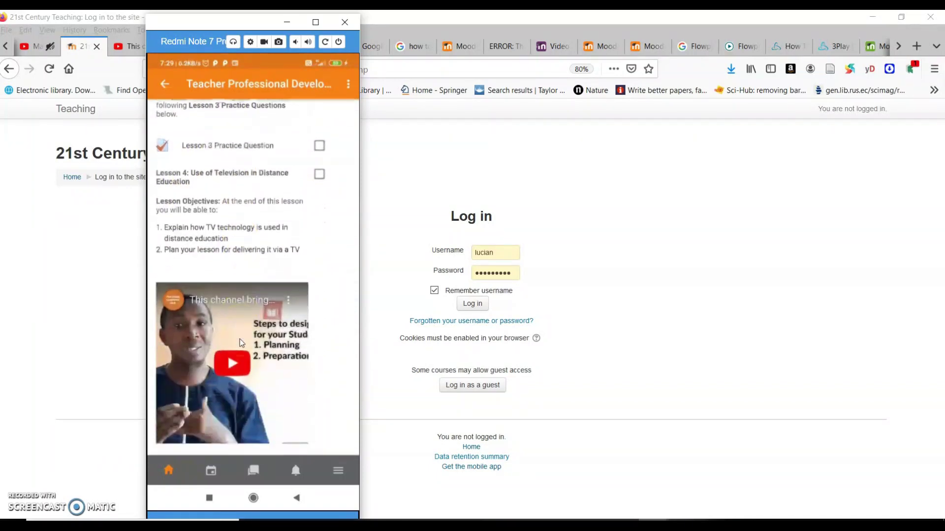
{"action": "scroll", "coordinate": [240, 338], "scroll_direction": "down", "scroll_amount": 20}
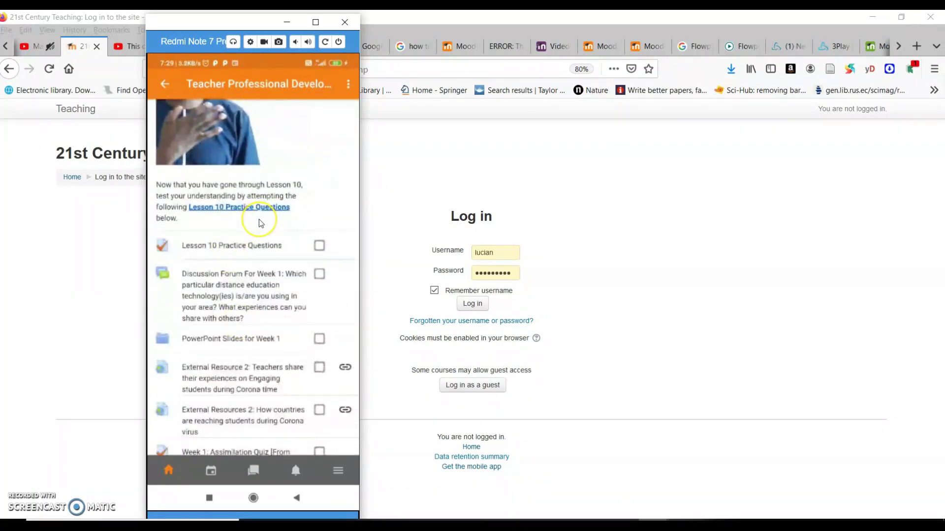
{"action": "scroll", "coordinate": [260, 223], "scroll_direction": "down", "scroll_amount": 3}
{"action": "scroll", "coordinate": [261, 223], "scroll_direction": "down", "scroll_amount": 1}
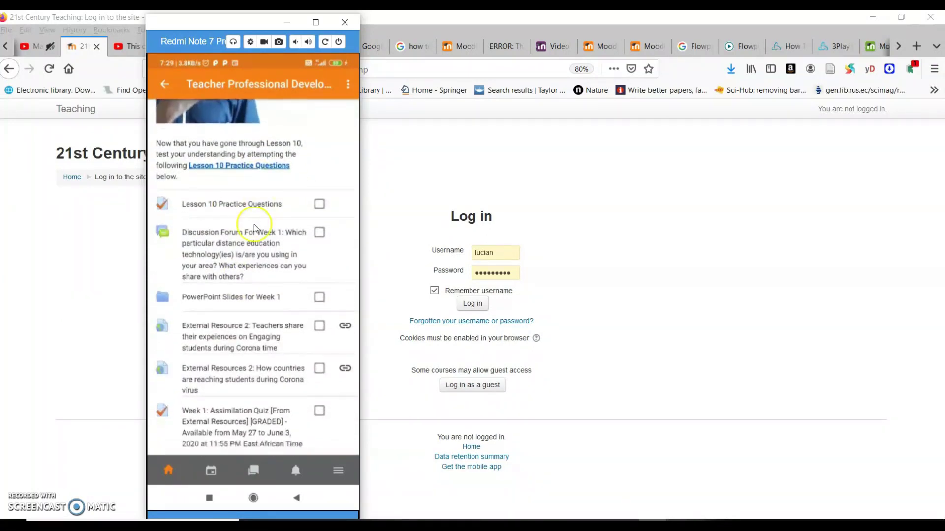
Step: Open the Week 1 discussion forum and its form for a new discussion topic, and return to the course contents without posting
{"action": "left_click", "coordinate": [245, 257]}
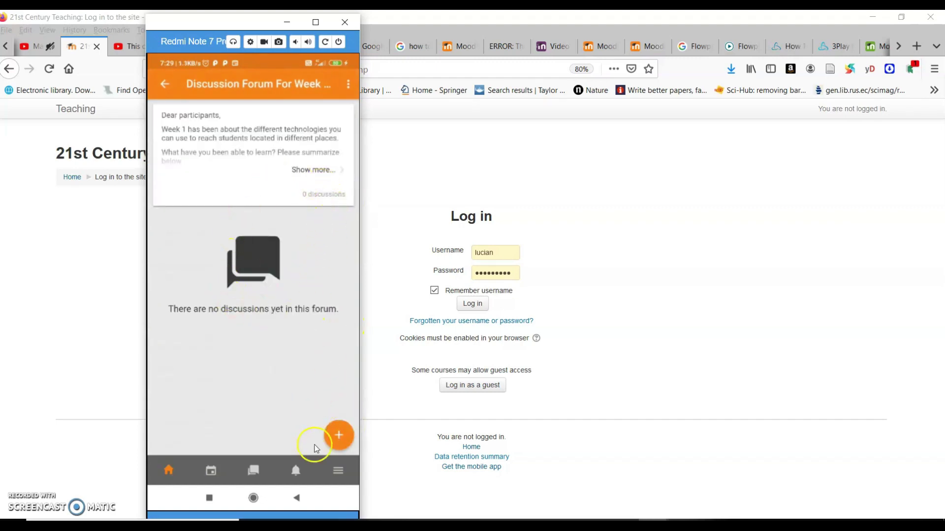
{"action": "left_click", "coordinate": [339, 436]}
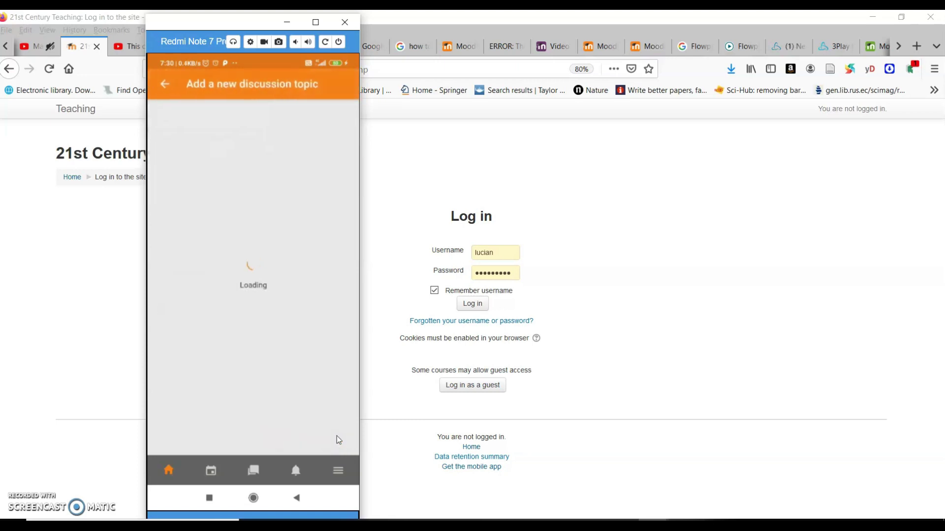
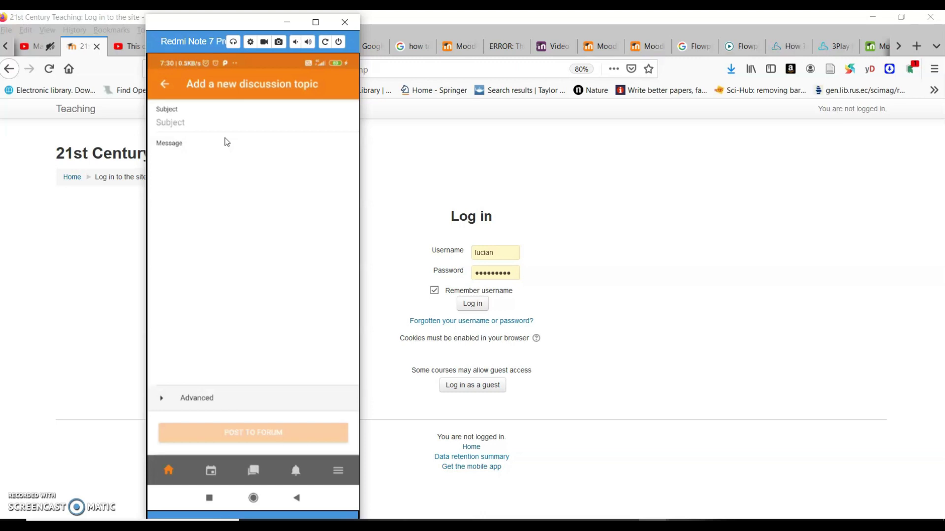
{"action": "key", "text": "Escape"}
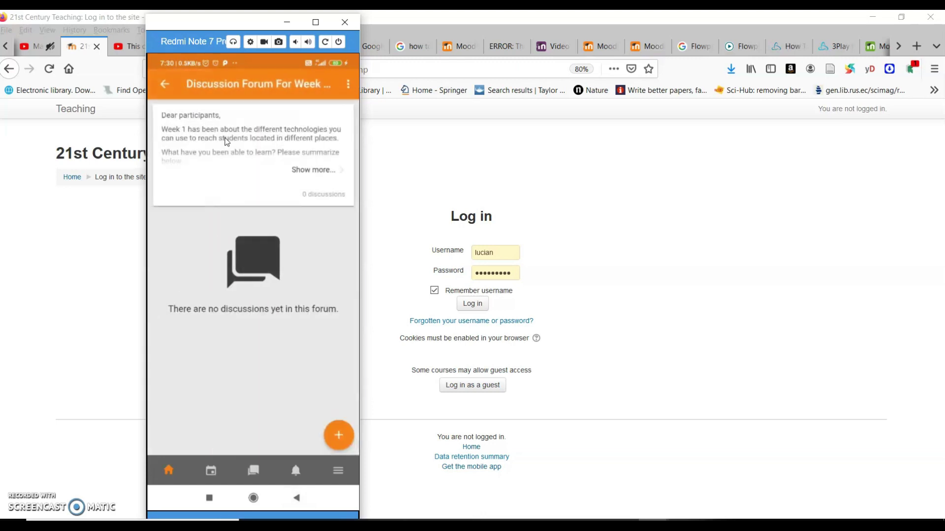
{"action": "right_click", "coordinate": [313, 442]}
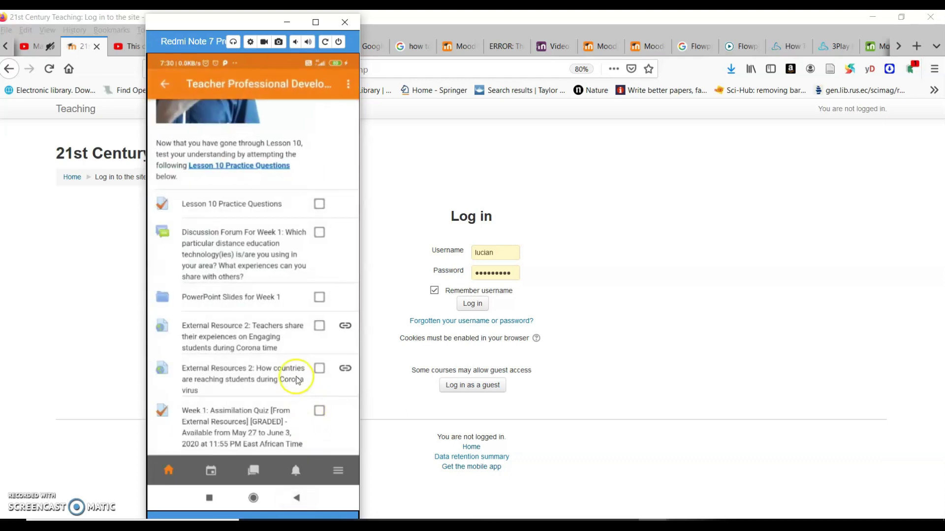
Step: Open the PowerPoint Slides for Week 1 folder and view its Week 1-Technologies for Online Learning PDF in Adobe Acrobat Reader
{"action": "scroll", "coordinate": [297, 381], "scroll_direction": "down", "scroll_amount": 1}
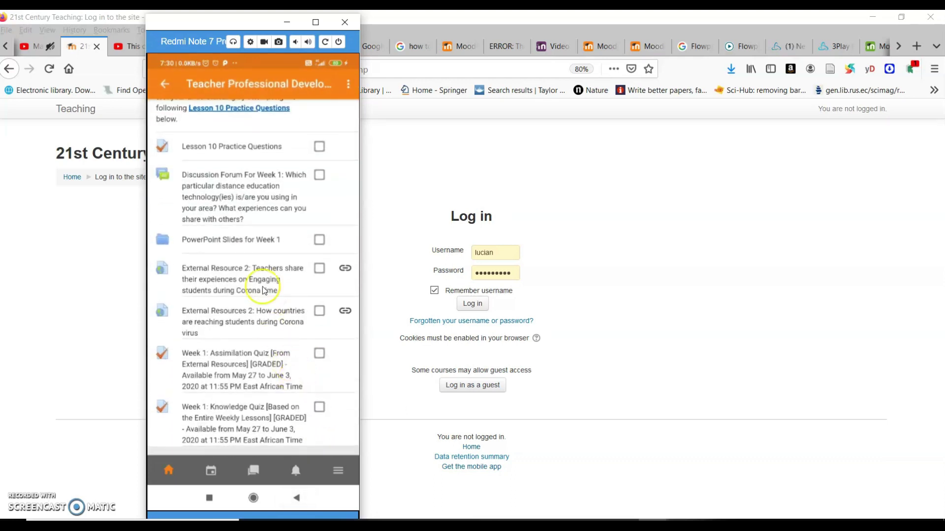
{"action": "left_click", "coordinate": [251, 241]}
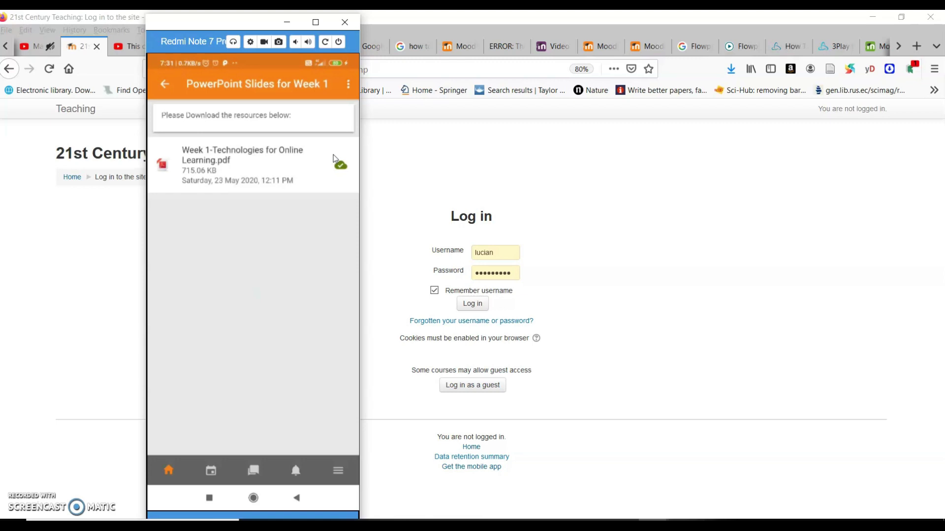
{"action": "left_click", "coordinate": [337, 163]}
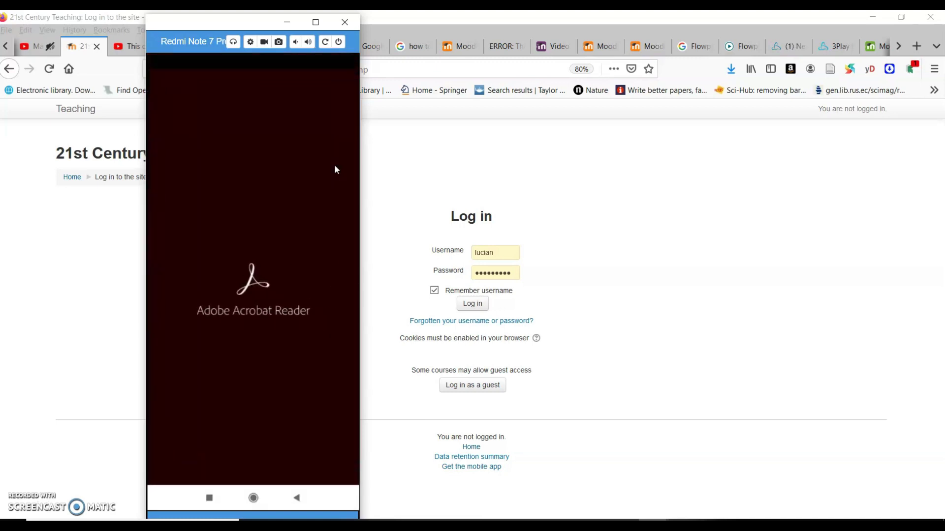
{"action": "left_click", "coordinate": [349, 218]}
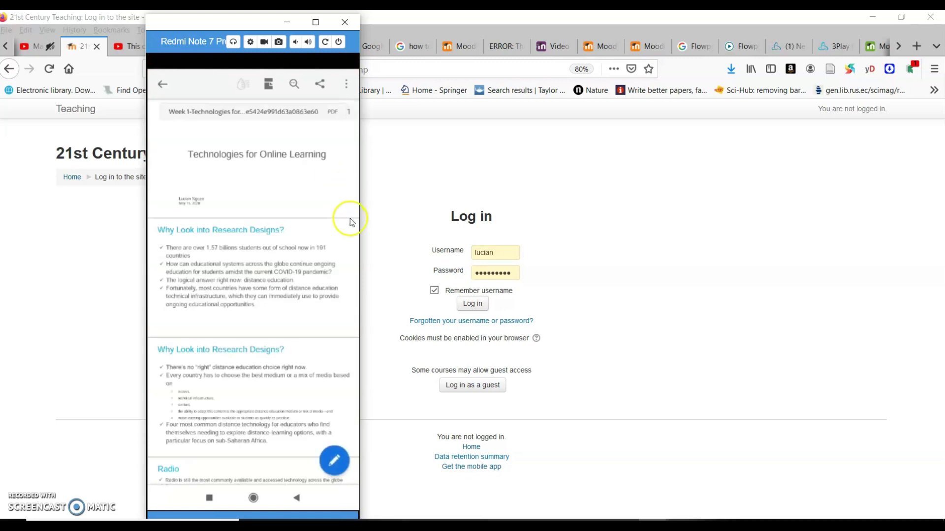
Step: Read through the PDF slides on radio, TV and online learning, and return to the Moodle course contents
{"action": "scroll", "coordinate": [274, 226], "scroll_direction": "down", "scroll_amount": 10}
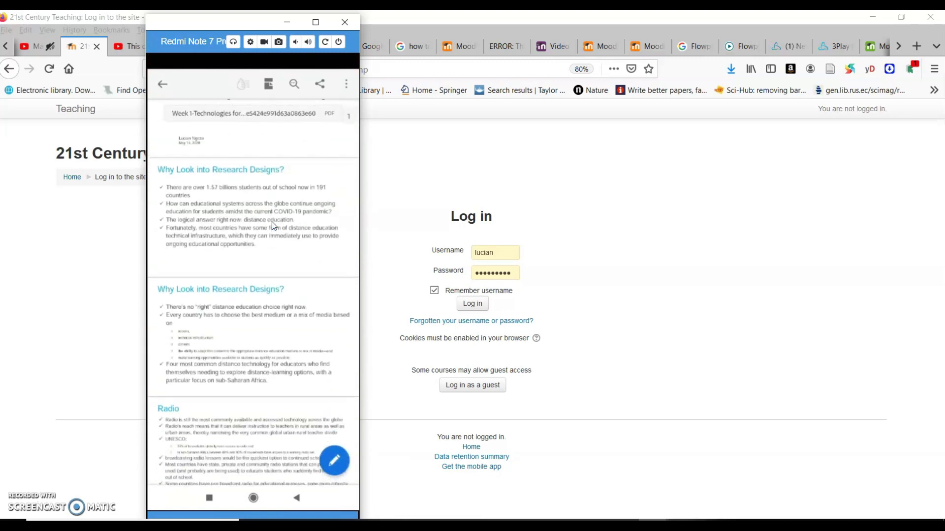
{"action": "scroll", "coordinate": [273, 223], "scroll_direction": "down", "scroll_amount": 5}
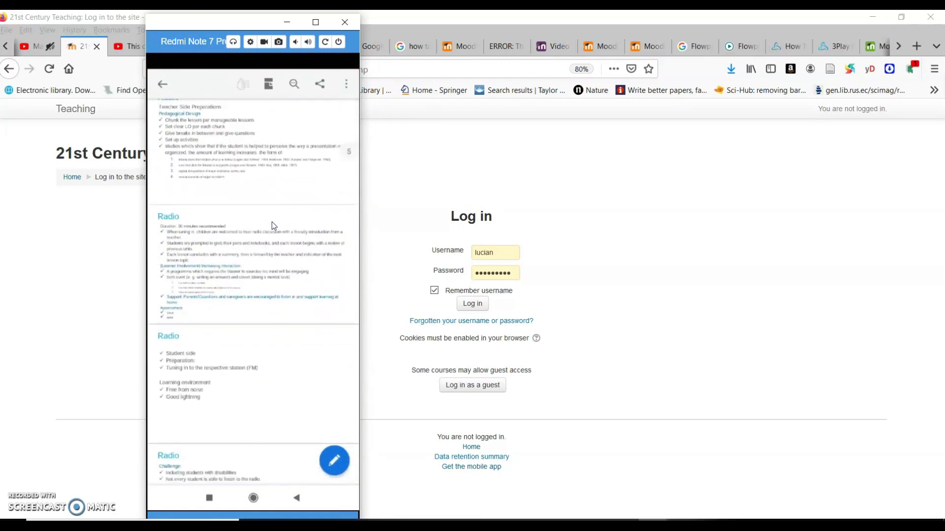
{"action": "scroll", "coordinate": [273, 224], "scroll_direction": "down", "scroll_amount": 5}
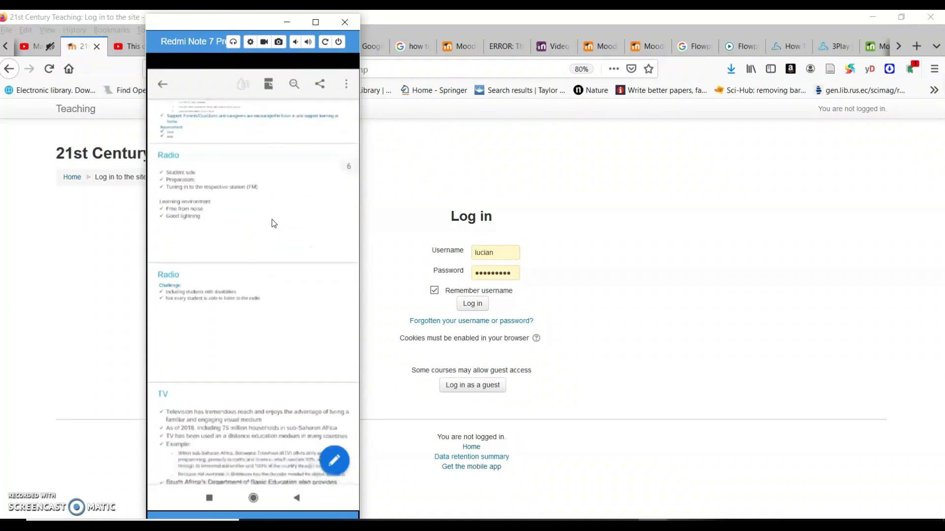
{"action": "scroll", "coordinate": [273, 221], "scroll_direction": "down", "scroll_amount": 8}
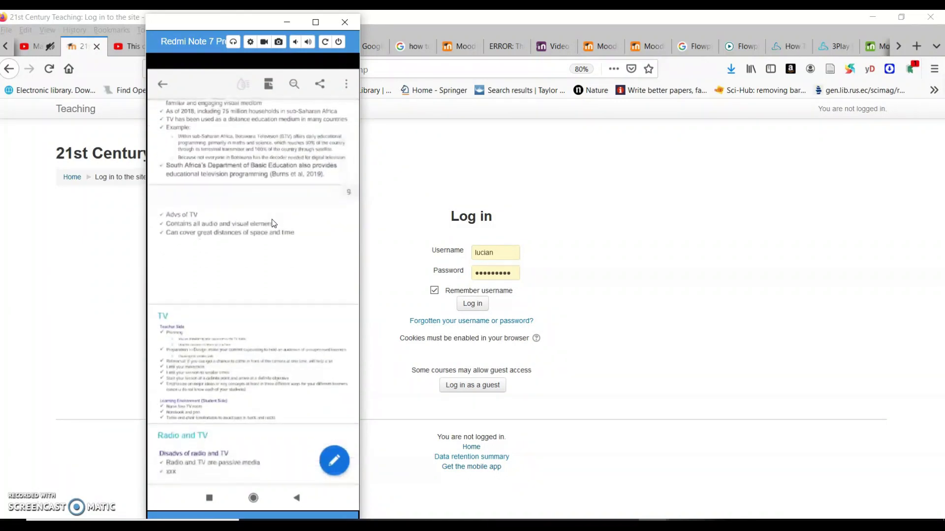
{"action": "scroll", "coordinate": [274, 224], "scroll_direction": "down", "scroll_amount": 8}
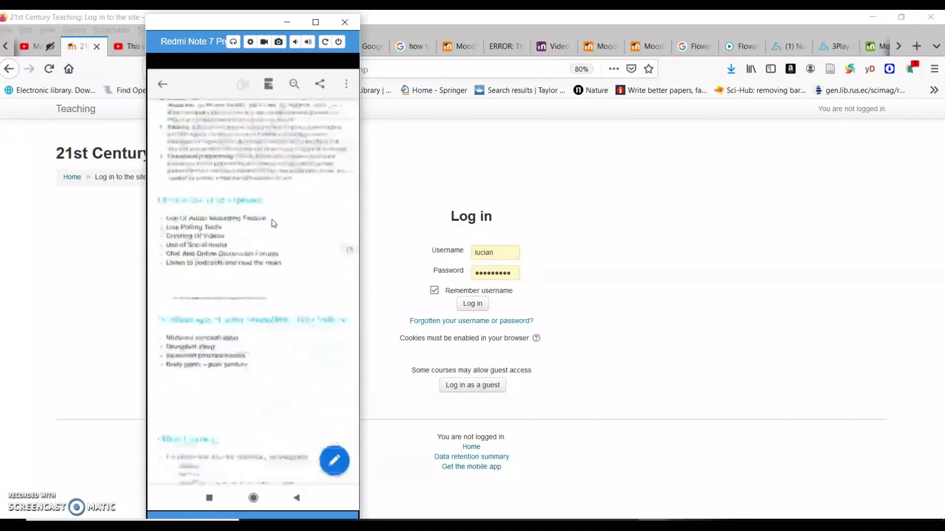
{"action": "scroll", "coordinate": [272, 220], "scroll_direction": "down", "scroll_amount": 3}
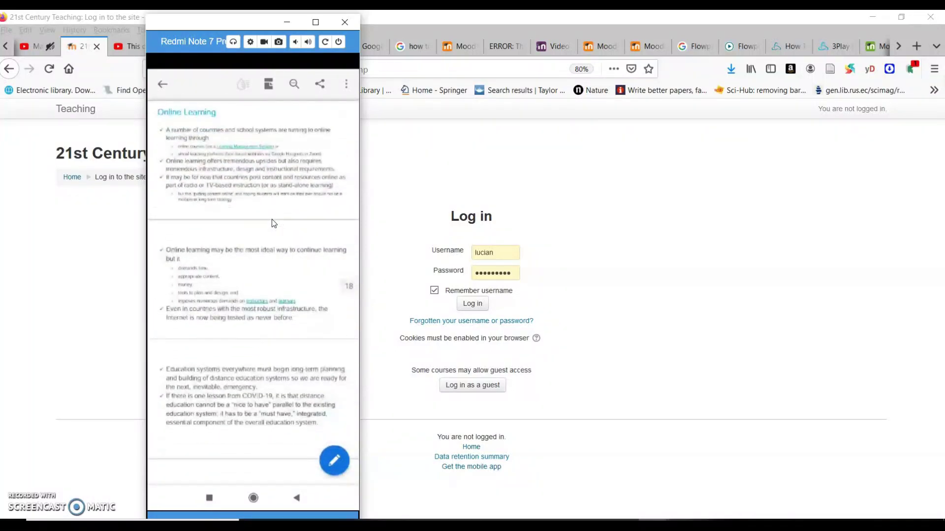
{"action": "right_click", "coordinate": [273, 221]}
{"action": "right_click", "coordinate": [273, 285]}
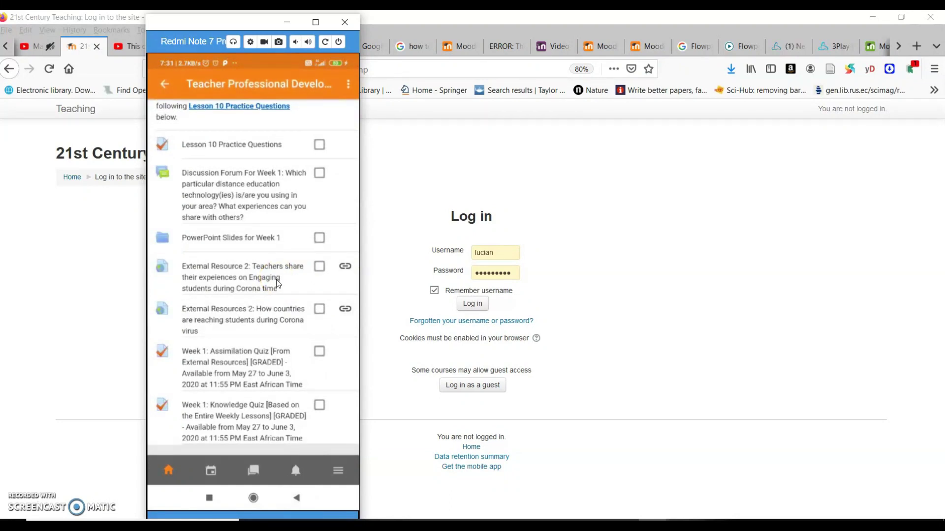
Step: Go back up through the course contents to the General section and leave the course for the app's site home
{"action": "left_click", "coordinate": [195, 257]}
{"action": "scroll", "coordinate": [214, 433], "scroll_direction": "up", "scroll_amount": 5}
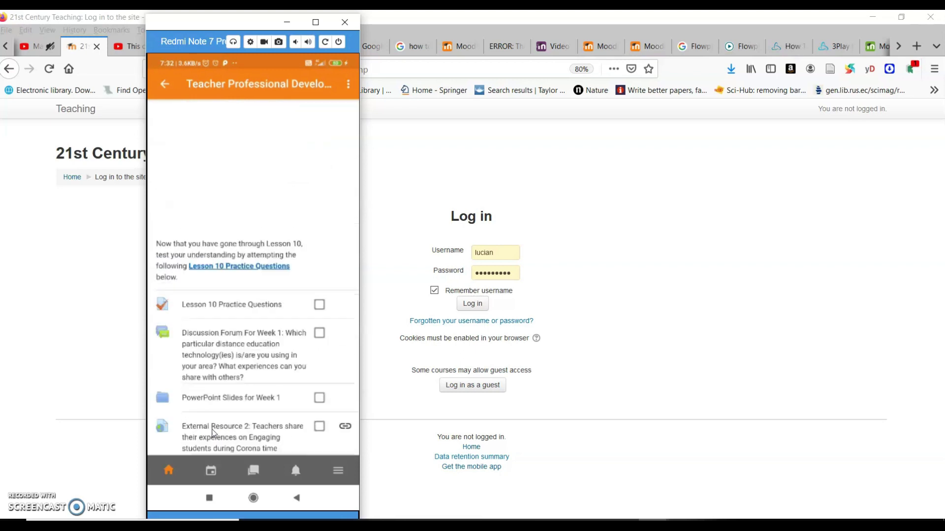
{"action": "scroll", "coordinate": [214, 433], "scroll_direction": "up", "scroll_amount": 3}
{"action": "scroll", "coordinate": [214, 432], "scroll_direction": "up", "scroll_amount": 8}
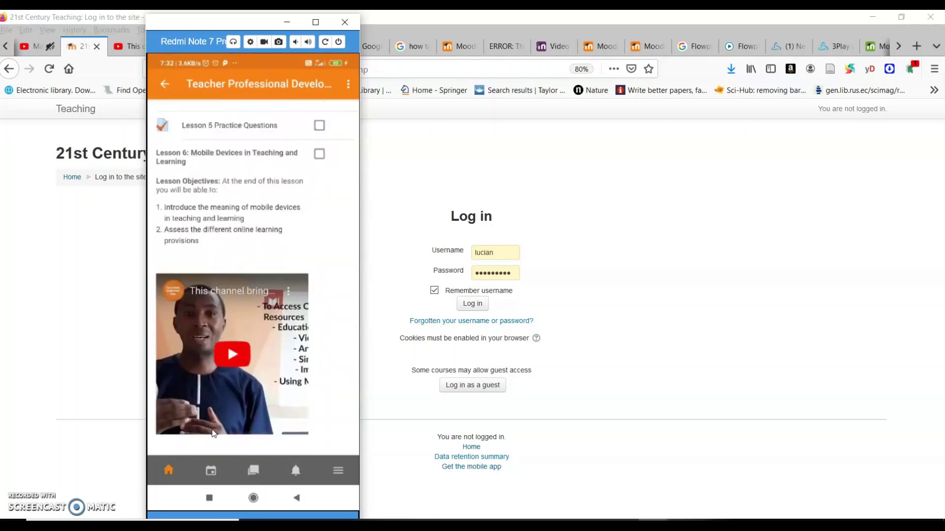
{"action": "scroll", "coordinate": [214, 433], "scroll_direction": "up", "scroll_amount": 8}
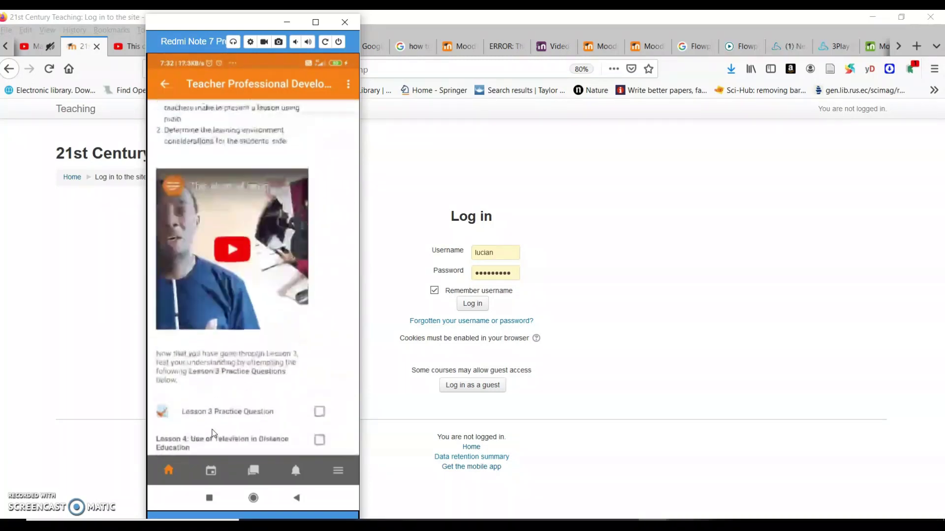
{"action": "scroll", "coordinate": [214, 433], "scroll_direction": "up", "scroll_amount": 8}
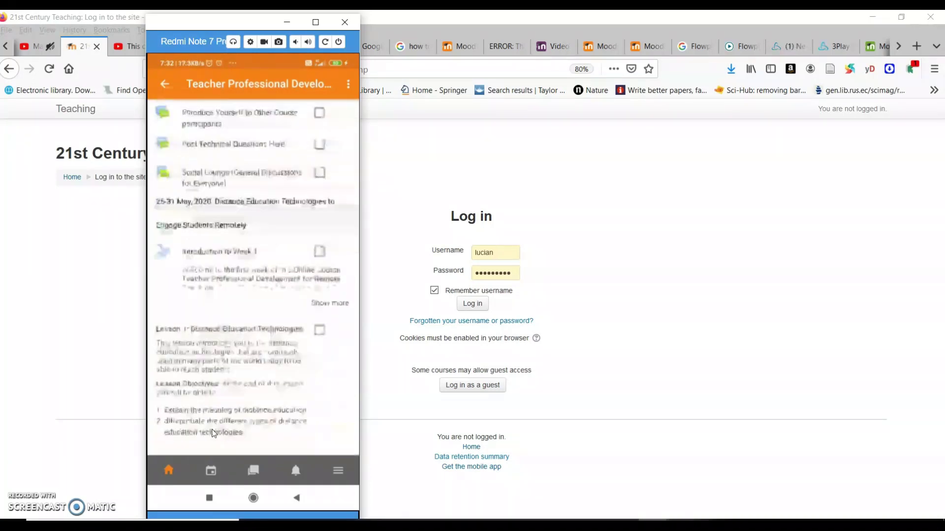
{"action": "left_click", "coordinate": [261, 514]}
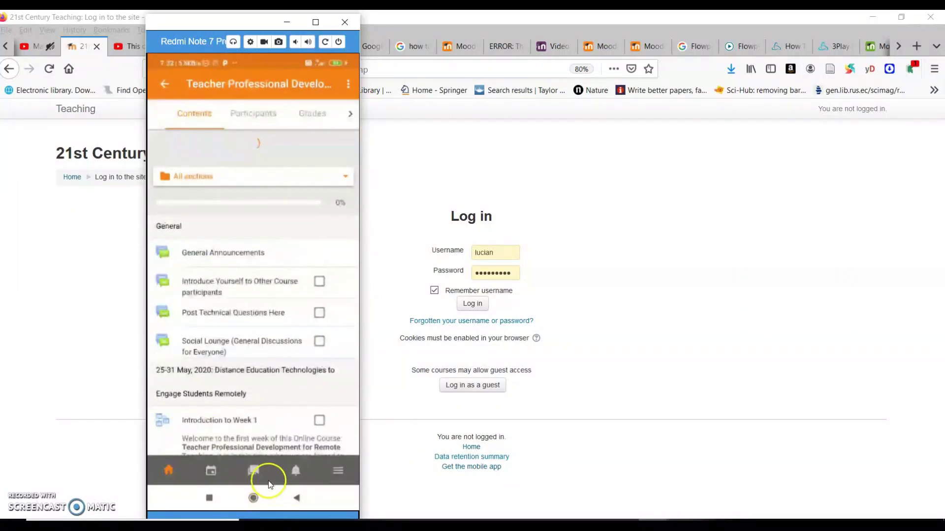
{"action": "right_click", "coordinate": [263, 449]}
{"action": "right_click", "coordinate": [237, 439]}
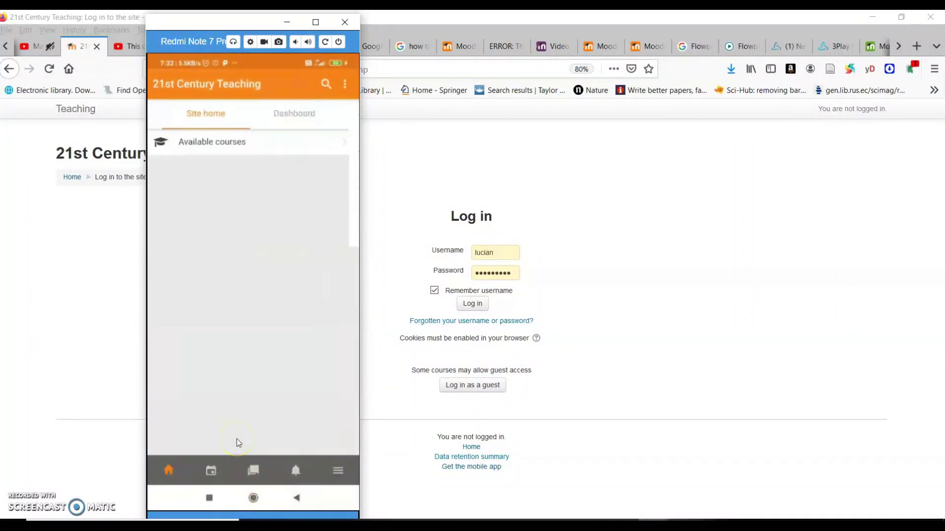
Step: Switch from the phone mirror to Firefox and return from the login page to the Moodle site's front page with its available courses
{"action": "mouse_move", "coordinate": [237, 436]}
{"action": "left_mouse_down"}
{"action": "mouse_move", "coordinate": [238, 320]}
{"action": "mouse_move", "coordinate": [85, 486]}
{"action": "left_mouse_up"}
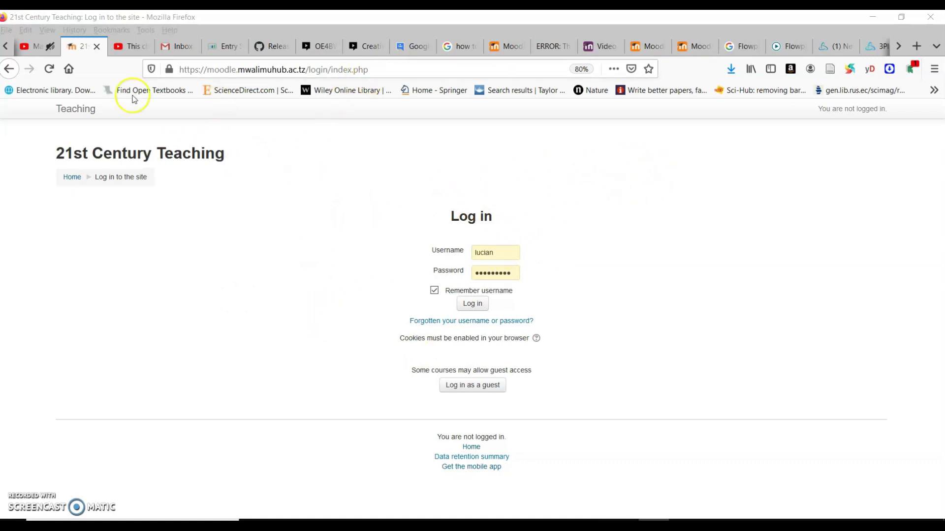
{"action": "left_click", "coordinate": [9, 69]}
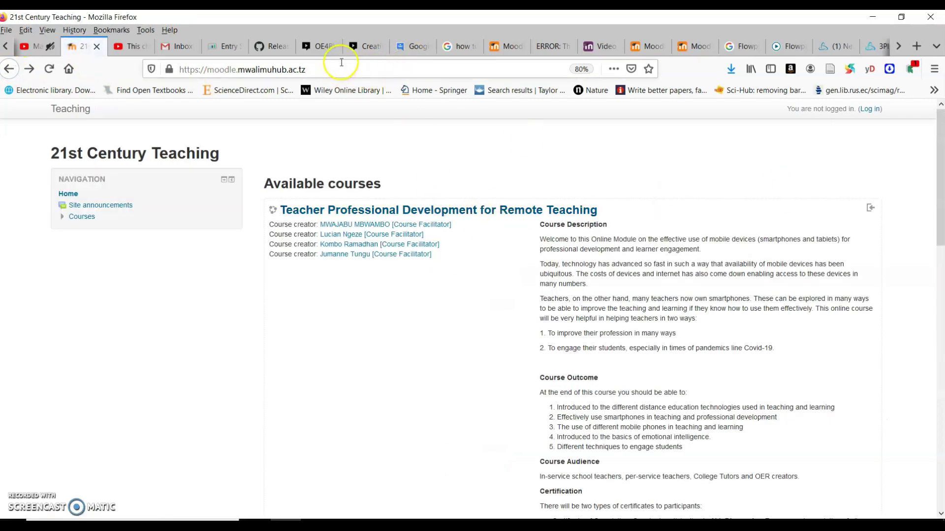
Step: Point out the Moodle site's web address and look over the available courses on the front page
{"action": "left_click", "coordinate": [160, 77]}
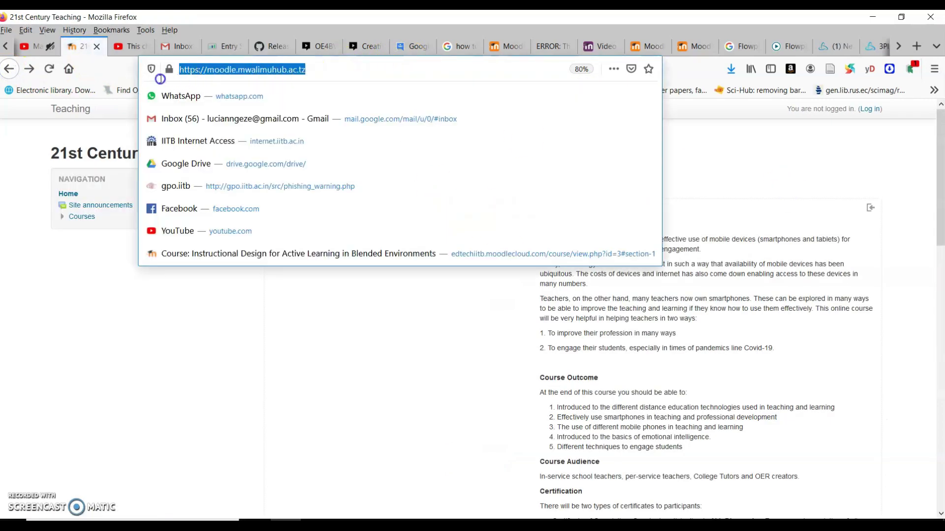
{"action": "left_click", "coordinate": [226, 333]}
{"action": "scroll", "coordinate": [428, 206], "scroll_direction": "down", "scroll_amount": 3}
{"action": "scroll", "coordinate": [435, 207], "scroll_direction": "up", "scroll_amount": 3}
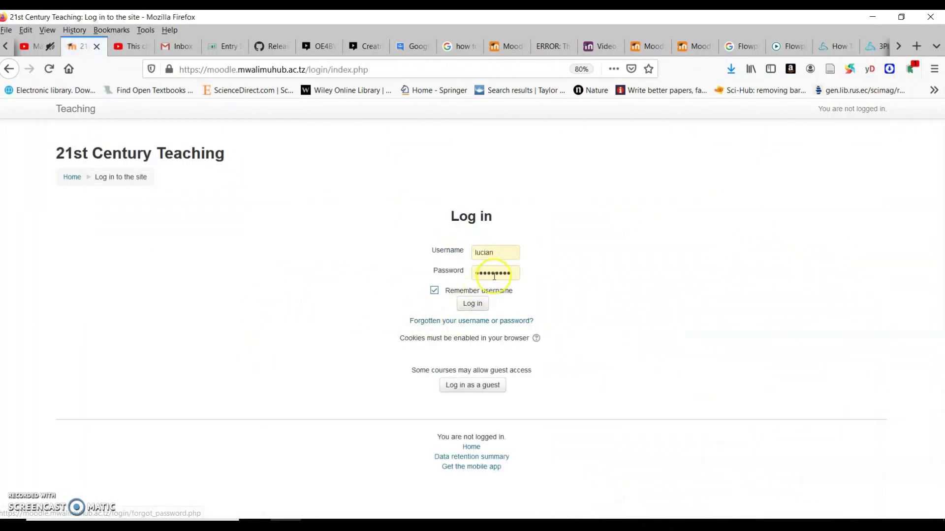
Step: Log in with the saved student1 username and its stored password, and open the Teacher Professional Development for Remote Teaching course
{"action": "left_click_drag", "start_coordinate": [506, 252], "coordinate": [382, 253]}
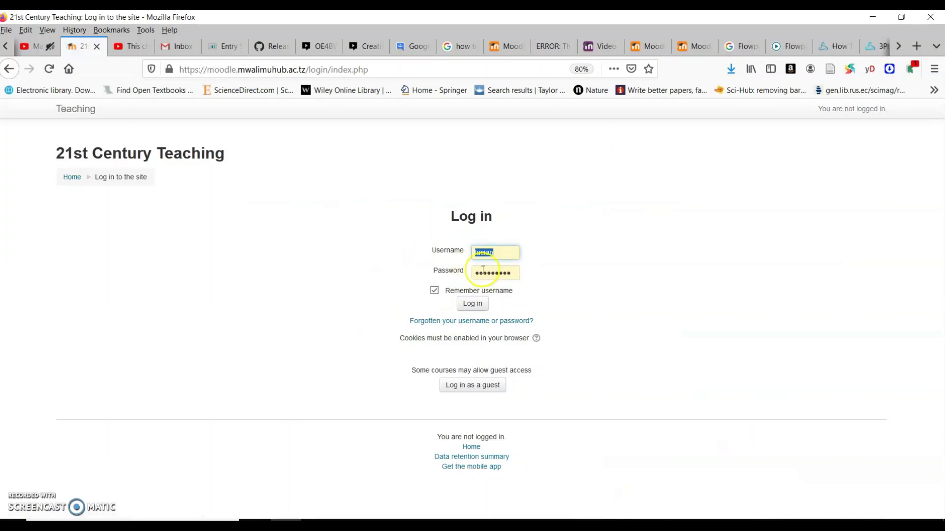
{"action": "left_click_drag", "start_coordinate": [510, 276], "coordinate": [433, 274]}
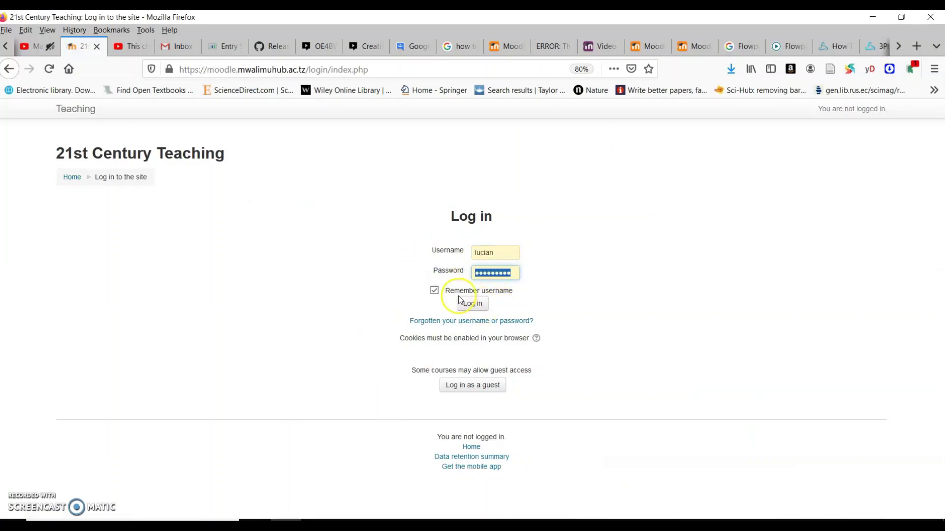
{"action": "left_click_drag", "start_coordinate": [499, 254], "coordinate": [433, 249]}
{"action": "type", "text": "st"}
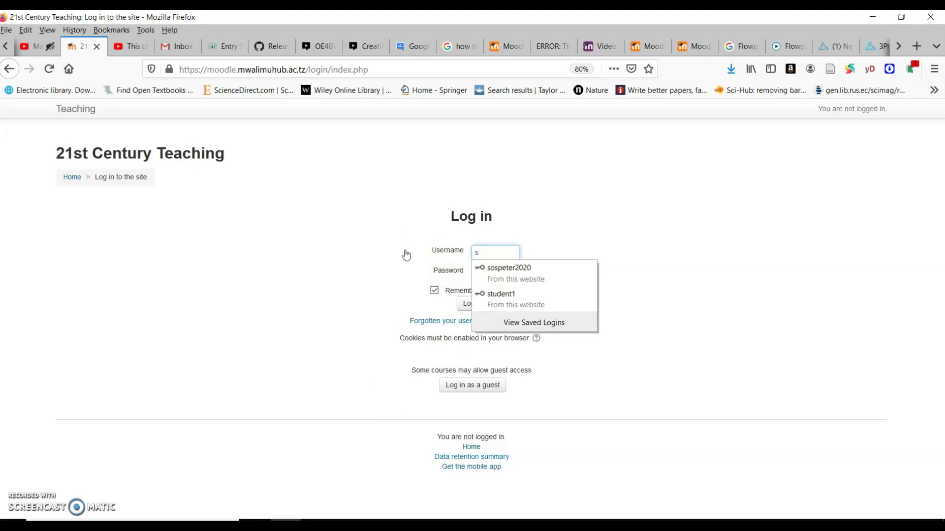
{"action": "left_click", "coordinate": [498, 270]}
{"action": "left_click", "coordinate": [472, 304]}
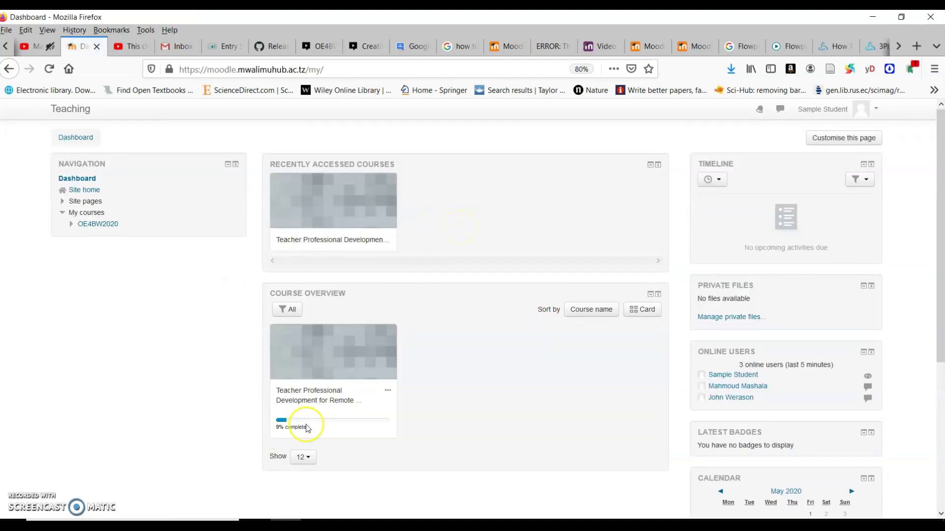
{"action": "left_click", "coordinate": [328, 241]}
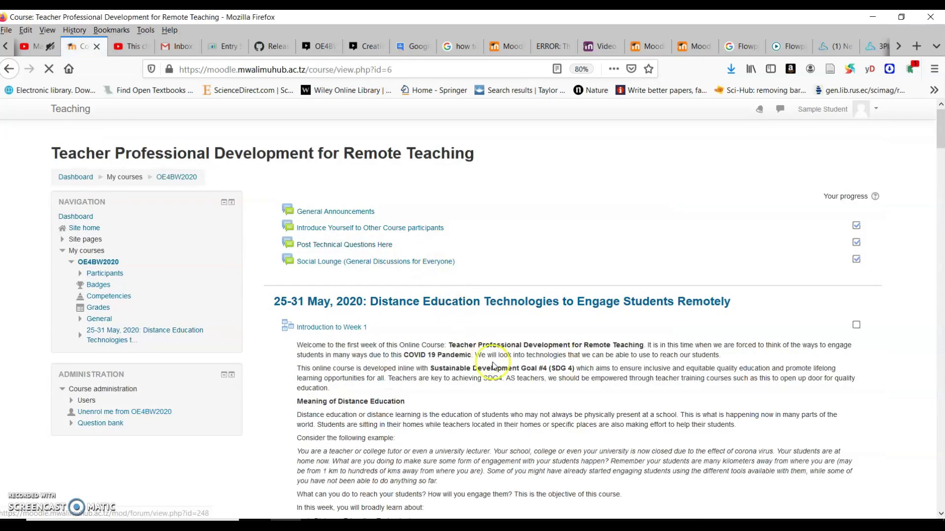
Step: Look through the Week 1 lessons on the course page, with their videos and practice questions
{"action": "scroll", "coordinate": [376, 320], "scroll_direction": "down", "scroll_amount": 10}
{"action": "scroll", "coordinate": [376, 321], "scroll_direction": "down", "scroll_amount": 15}
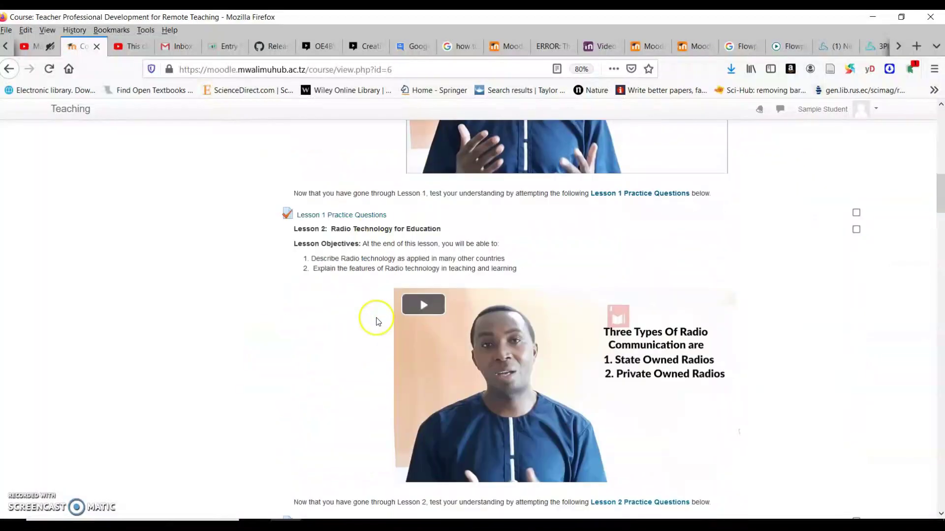
{"action": "scroll", "coordinate": [376, 321], "scroll_direction": "down", "scroll_amount": 15}
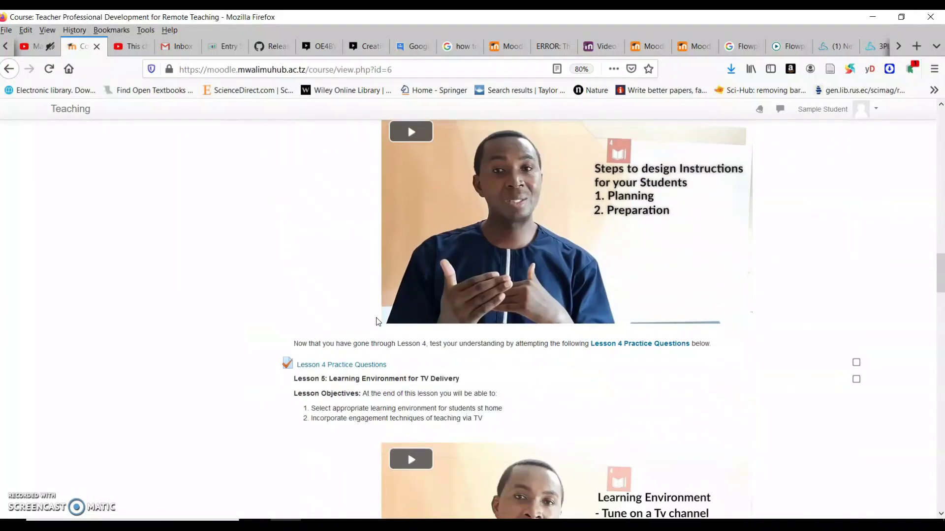
{"action": "scroll", "coordinate": [377, 321], "scroll_direction": "down", "scroll_amount": 15}
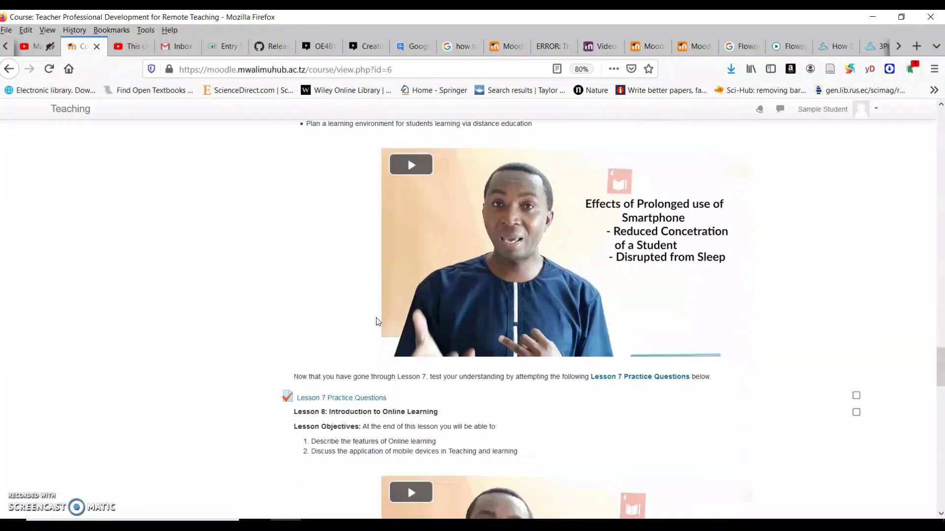
{"action": "scroll", "coordinate": [377, 322], "scroll_direction": "down", "scroll_amount": 5}
{"action": "scroll", "coordinate": [377, 322], "scroll_direction": "up", "scroll_amount": 15}
{"action": "scroll", "coordinate": [378, 321], "scroll_direction": "up", "scroll_amount": 20}
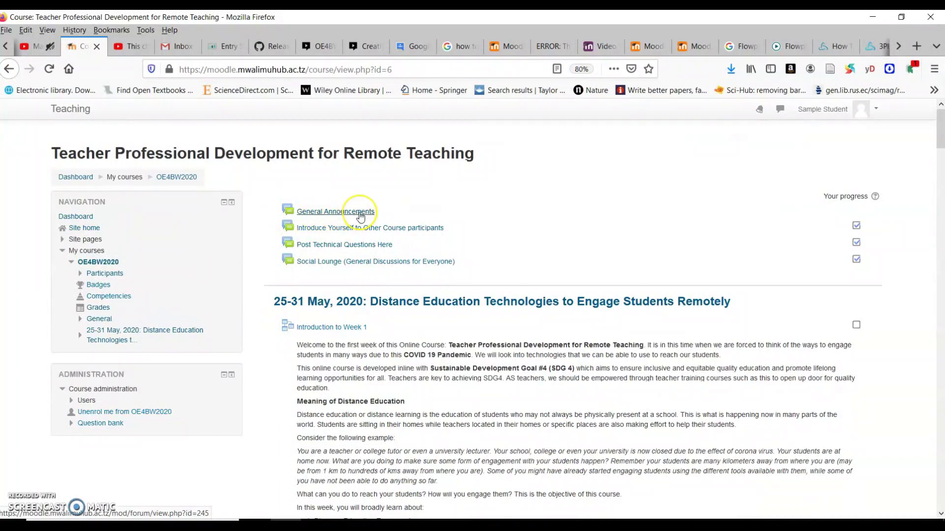
Step: Open the Introduce Yourself to Other Course participants forum and review its instructions and list of discussions
{"action": "left_click", "coordinate": [385, 229]}
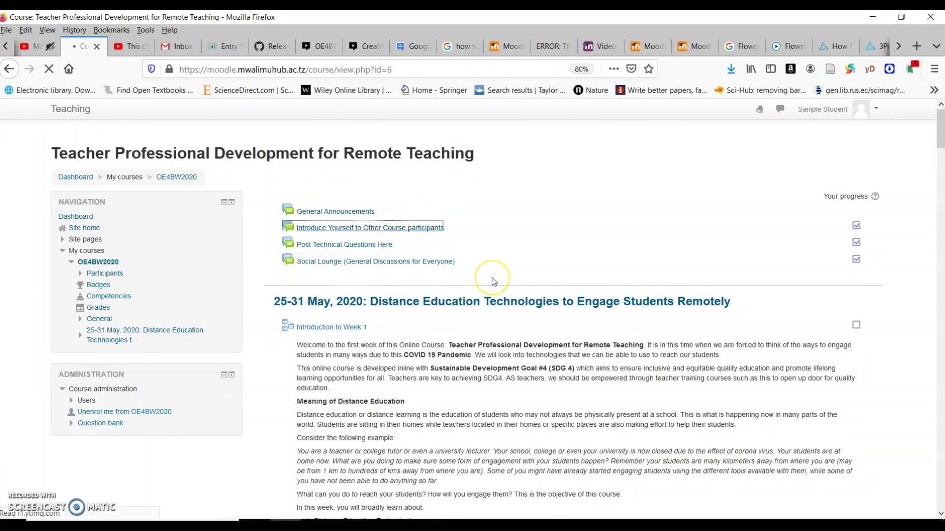
{"action": "scroll", "coordinate": [475, 310], "scroll_direction": "down", "scroll_amount": 2}
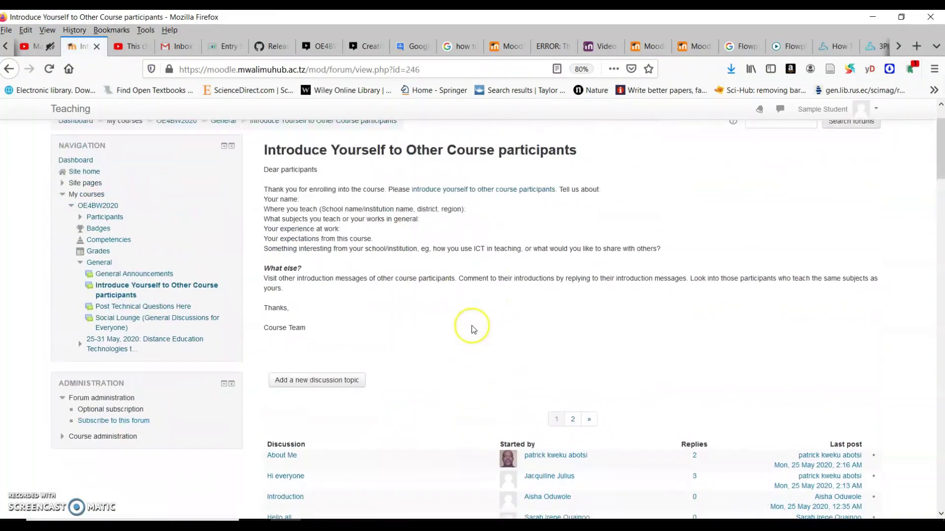
{"action": "scroll", "coordinate": [471, 326], "scroll_direction": "up", "scroll_amount": 1}
{"action": "scroll", "coordinate": [341, 384], "scroll_direction": "down", "scroll_amount": 3}
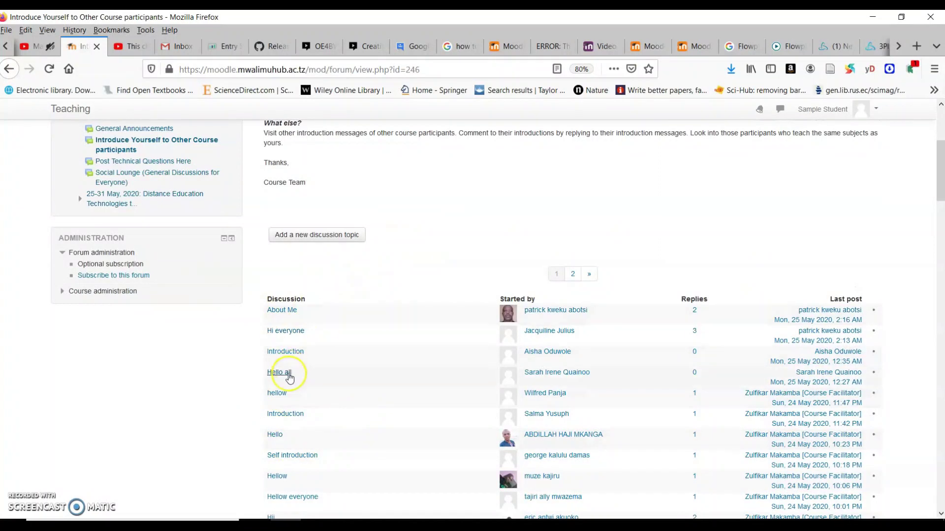
{"action": "scroll", "coordinate": [289, 375], "scroll_direction": "up", "scroll_amount": 4}
Step: Draft a new discussion topic in the introductions forum with the subject "hello" and the message "xxxxx"
{"action": "left_click", "coordinate": [301, 436]}
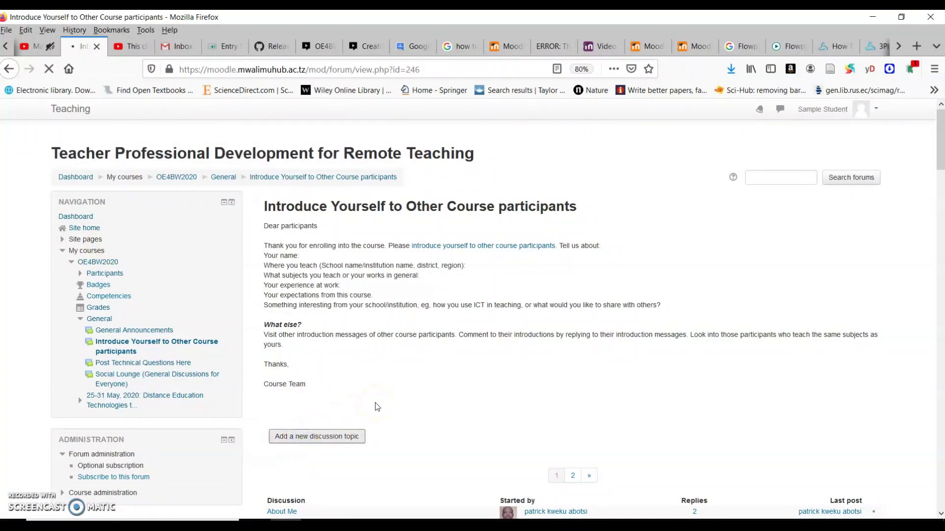
{"action": "scroll", "coordinate": [418, 382], "scroll_direction": "down", "scroll_amount": 3}
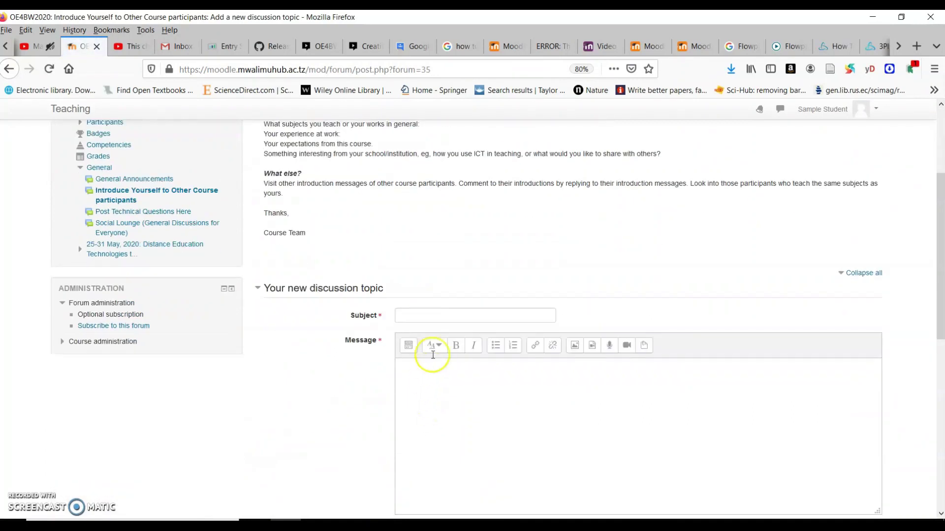
{"action": "left_click", "coordinate": [435, 314]}
{"action": "left_click", "coordinate": [414, 394]}
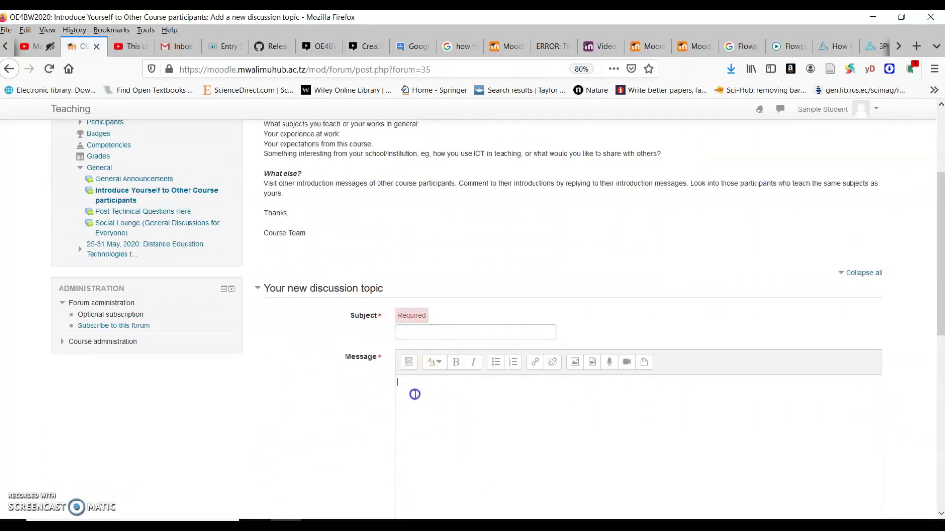
{"action": "left_click", "coordinate": [414, 330]}
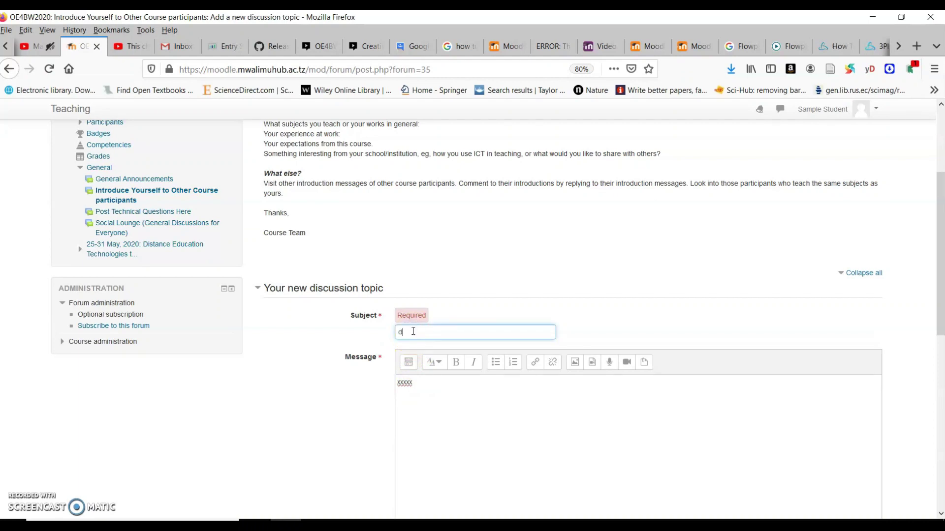
{"action": "type", "text": "hello"}
{"action": "scroll", "coordinate": [423, 443], "scroll_direction": "down", "scroll_amount": 5}
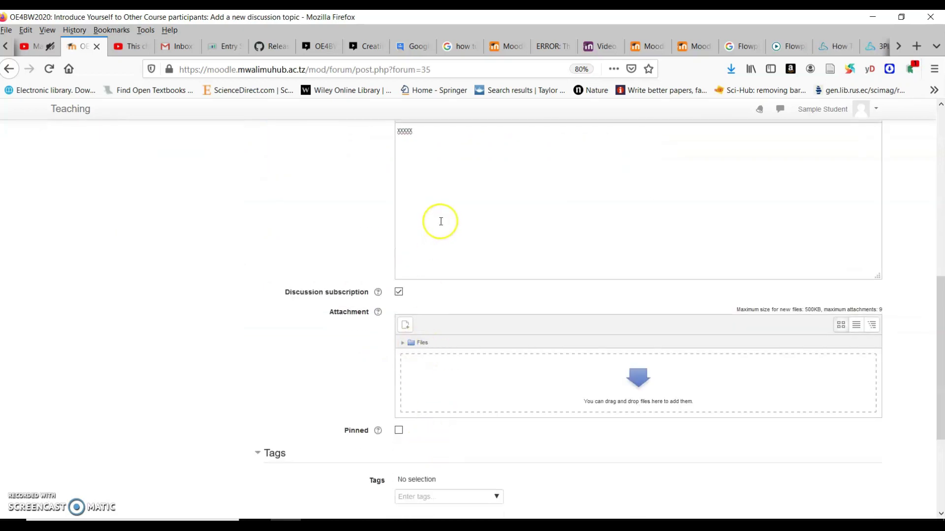
{"action": "scroll", "coordinate": [441, 278], "scroll_direction": "down", "scroll_amount": 3}
{"action": "left_click", "coordinate": [421, 400]}
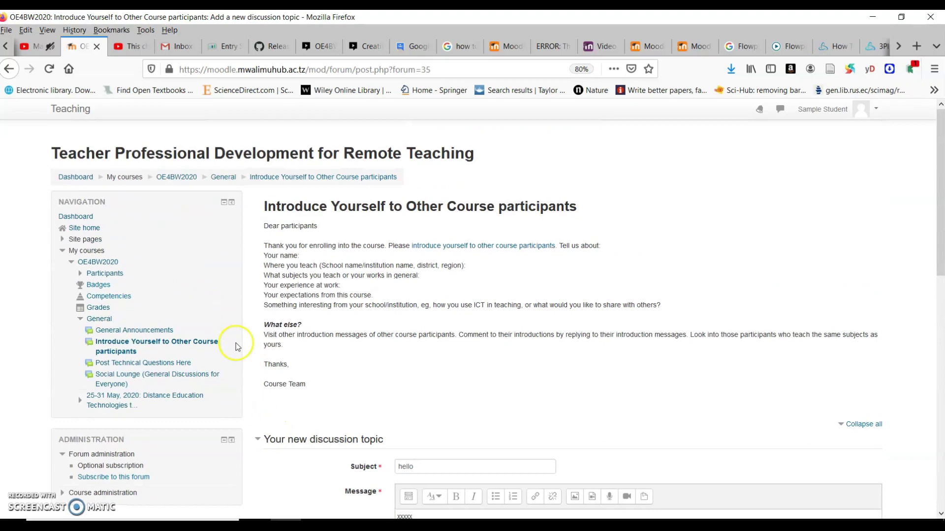
Step: Discard the drafted discussion topic and return to the course page
{"action": "left_click", "coordinate": [9, 68]}
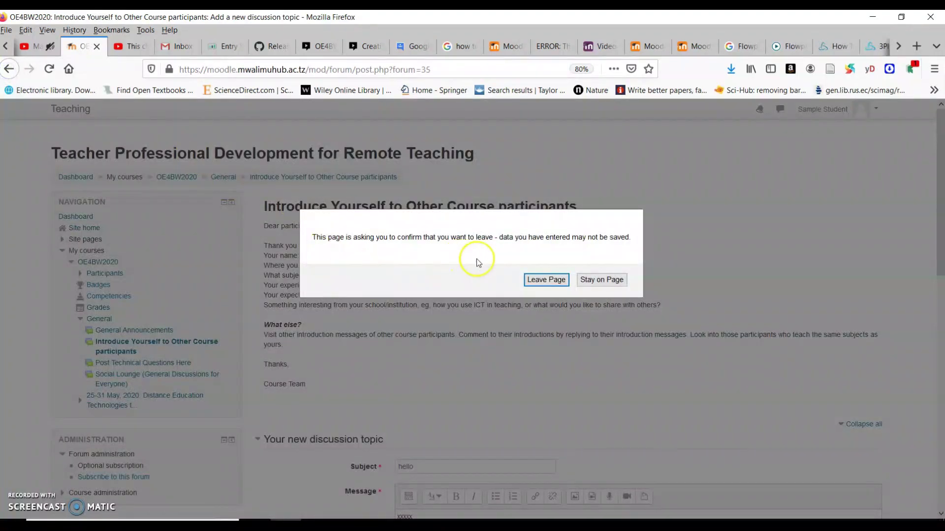
{"action": "left_click", "coordinate": [545, 279]}
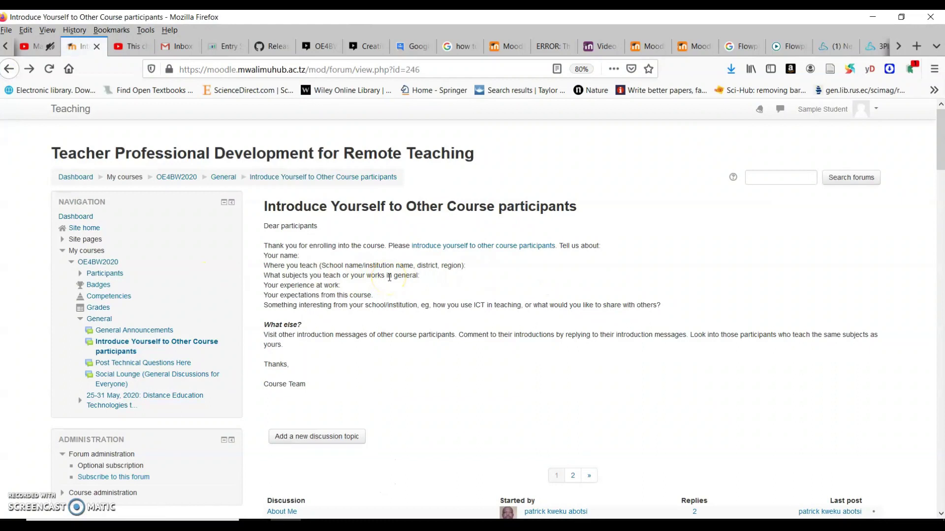
{"action": "left_click", "coordinate": [9, 69]}
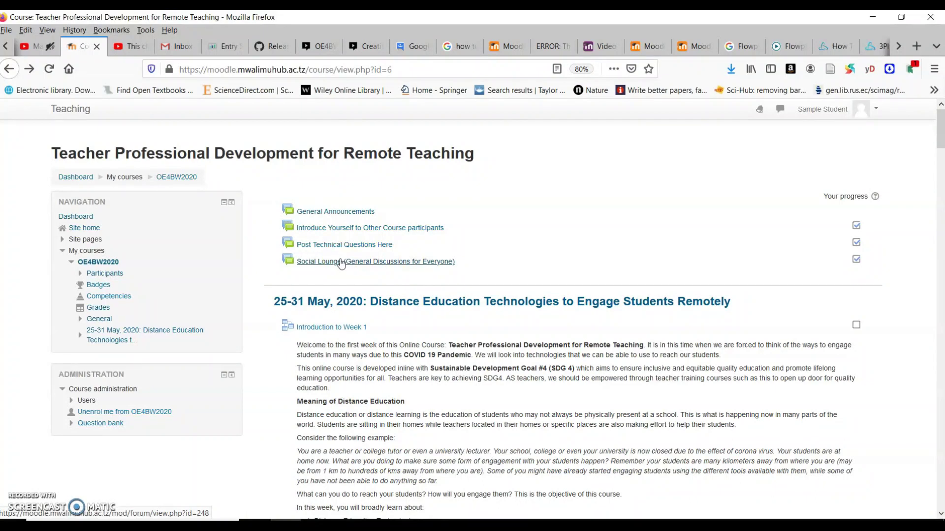
Step: View the discussions in the Social Lounge (General Discussions for Everyone) forum and return to the course page
{"action": "left_click", "coordinate": [371, 268]}
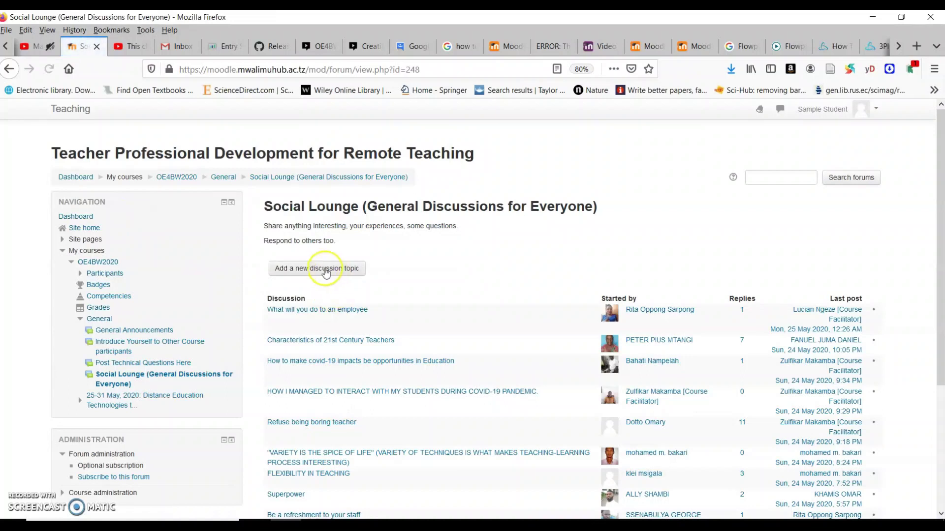
{"action": "scroll", "coordinate": [354, 334], "scroll_direction": "down", "scroll_amount": 5}
{"action": "scroll", "coordinate": [348, 331], "scroll_direction": "up", "scroll_amount": 2}
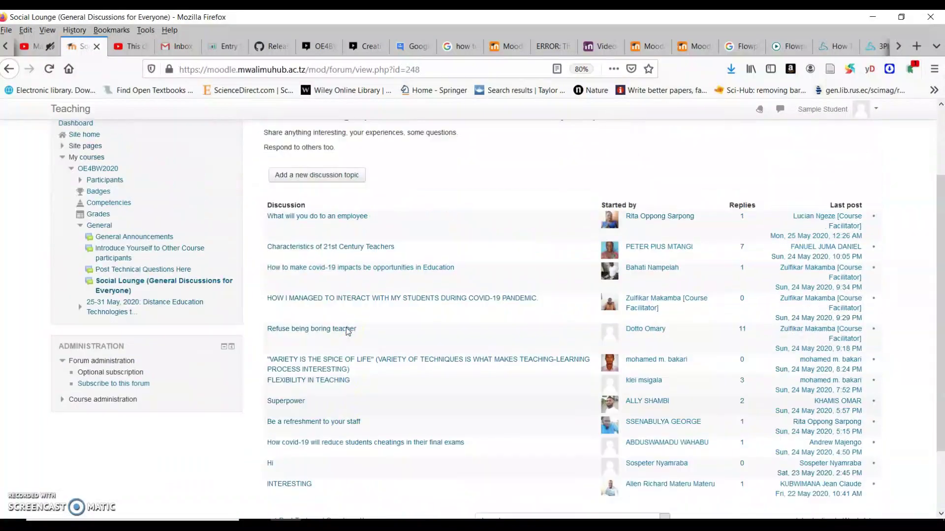
{"action": "scroll", "coordinate": [348, 330], "scroll_direction": "down", "scroll_amount": 2}
{"action": "left_click", "coordinate": [7, 70]}
Step: Read the Introduction to Week 1 section, highlighting its text on distance education and the week's topics
{"action": "scroll", "coordinate": [468, 332], "scroll_direction": "down", "scroll_amount": 3}
{"action": "scroll", "coordinate": [307, 250], "scroll_direction": "up", "scroll_amount": 1}
{"action": "left_click_drag", "start_coordinate": [307, 250], "coordinate": [456, 492]}
{"action": "left_click", "coordinate": [452, 343]}
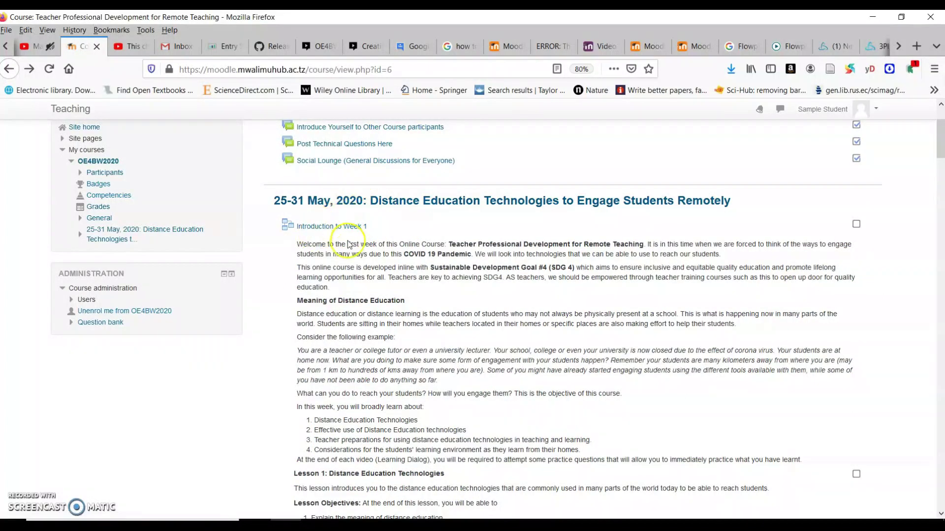
Step: Go through the lesson videos and practice questions from Lesson 1 to Lesson 10 on the course page
{"action": "scroll", "coordinate": [348, 244], "scroll_direction": "down", "scroll_amount": 6}
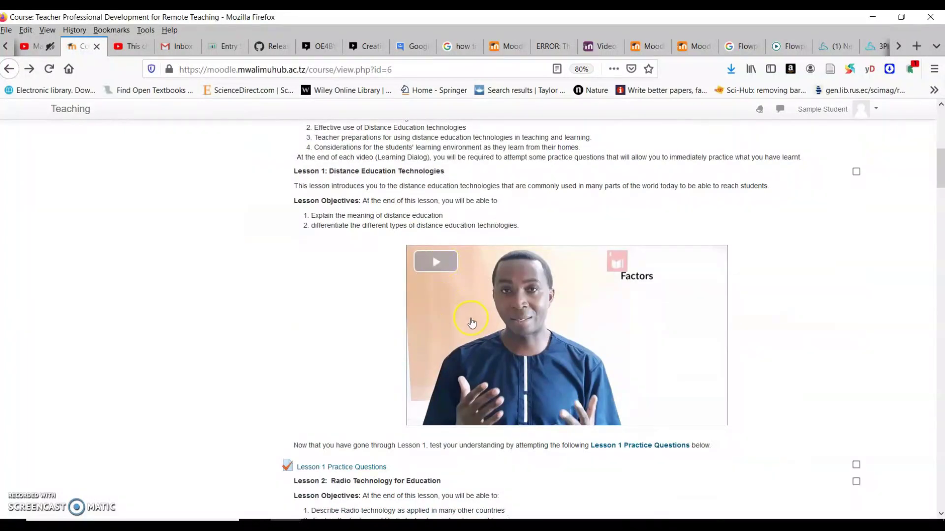
{"action": "scroll", "coordinate": [471, 322], "scroll_direction": "down", "scroll_amount": 3}
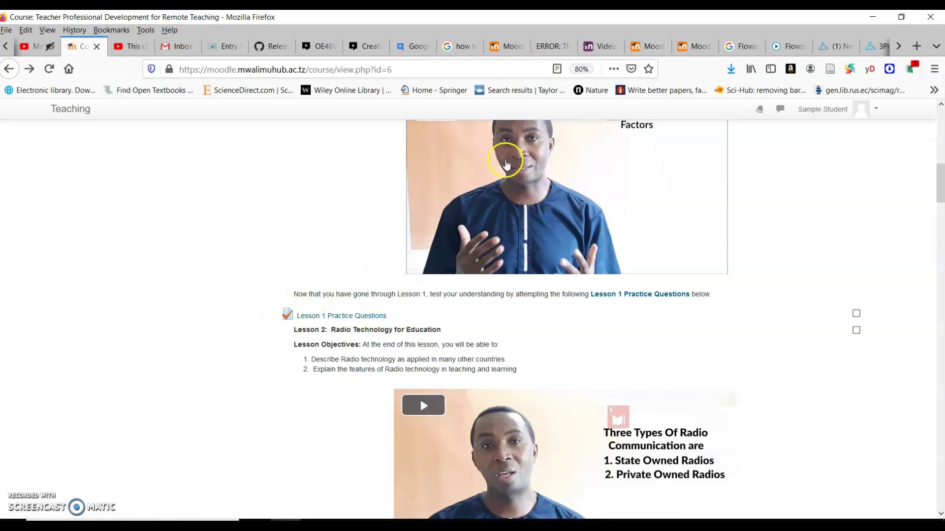
{"action": "scroll", "coordinate": [492, 239], "scroll_direction": "down", "scroll_amount": 3}
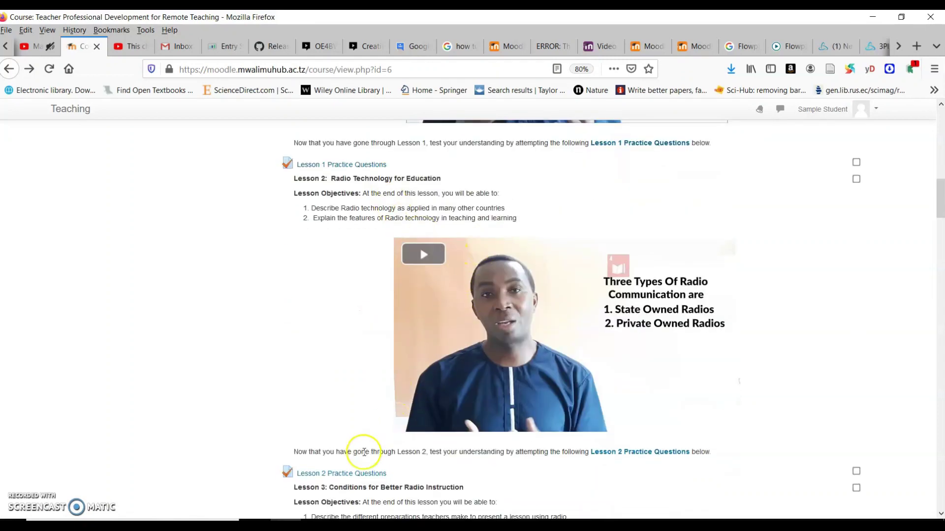
{"action": "scroll", "coordinate": [375, 367], "scroll_direction": "down", "scroll_amount": 8}
{"action": "scroll", "coordinate": [377, 368], "scroll_direction": "down", "scroll_amount": 14}
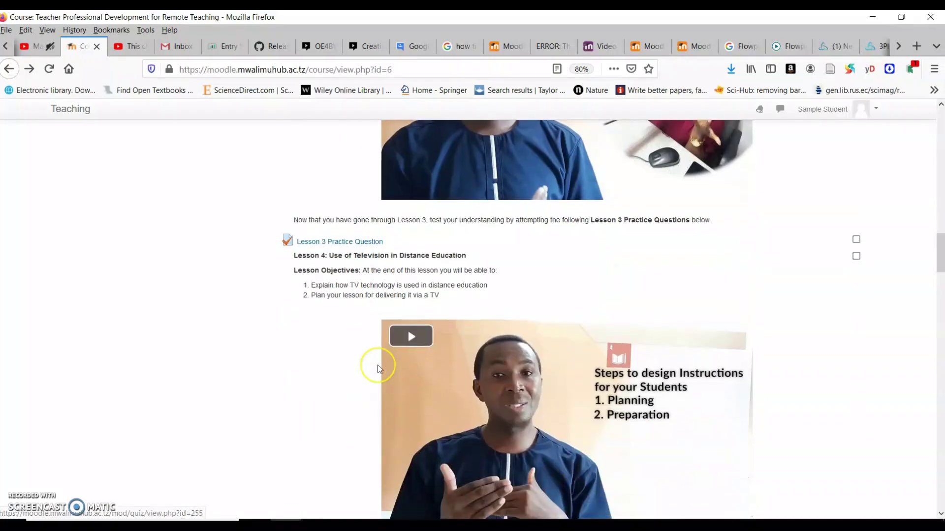
{"action": "scroll", "coordinate": [377, 368], "scroll_direction": "down", "scroll_amount": 20}
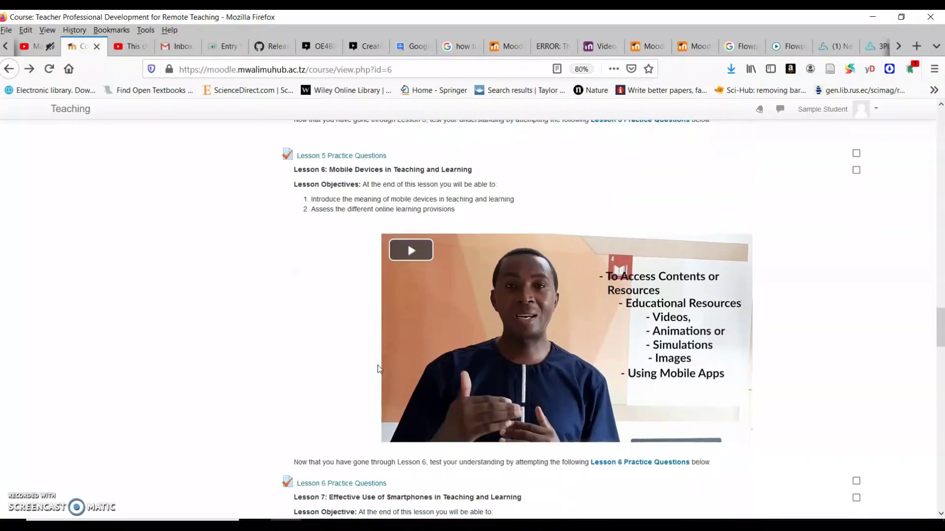
{"action": "scroll", "coordinate": [378, 369], "scroll_direction": "down", "scroll_amount": 4}
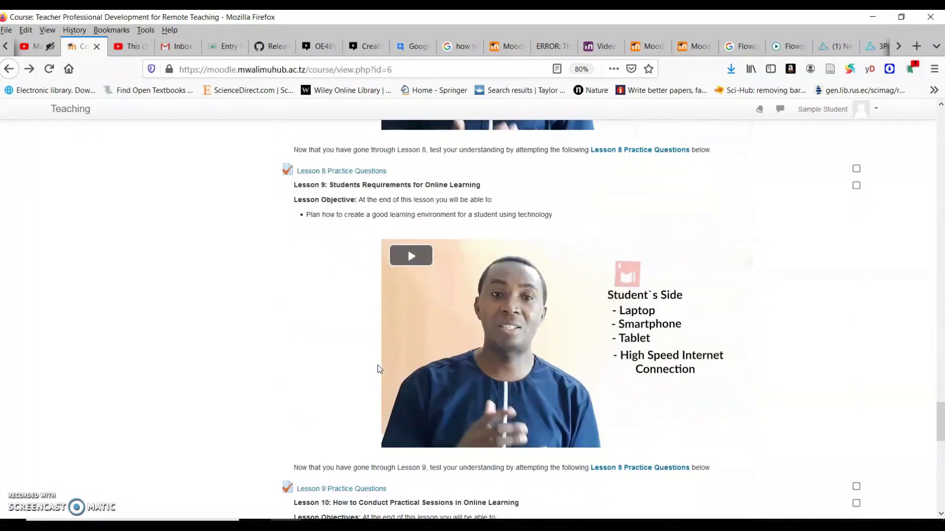
Step: Draft a new topic in the Week 1 discussion forum with subject "what i hva learnt" and message "syusskhhix"
{"action": "scroll", "coordinate": [377, 367], "scroll_direction": "down", "scroll_amount": 10}
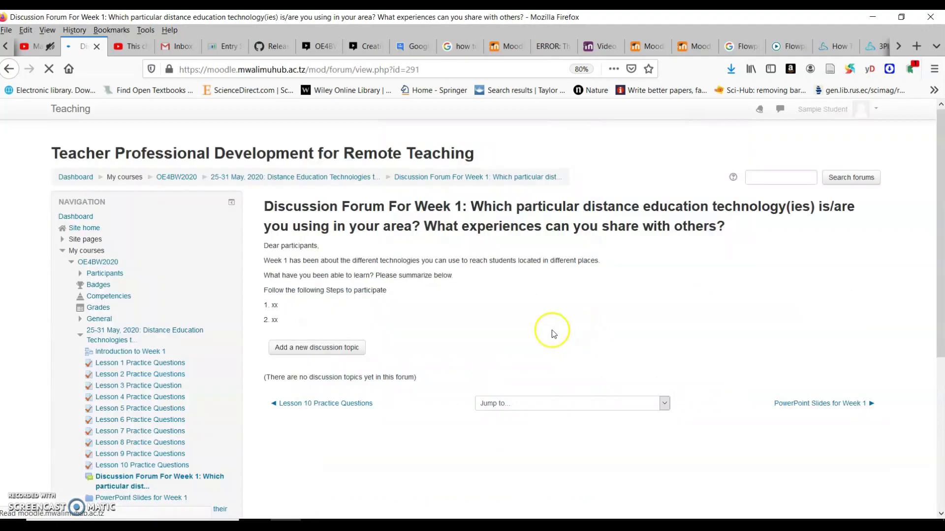
{"action": "left_click", "coordinate": [316, 347]}
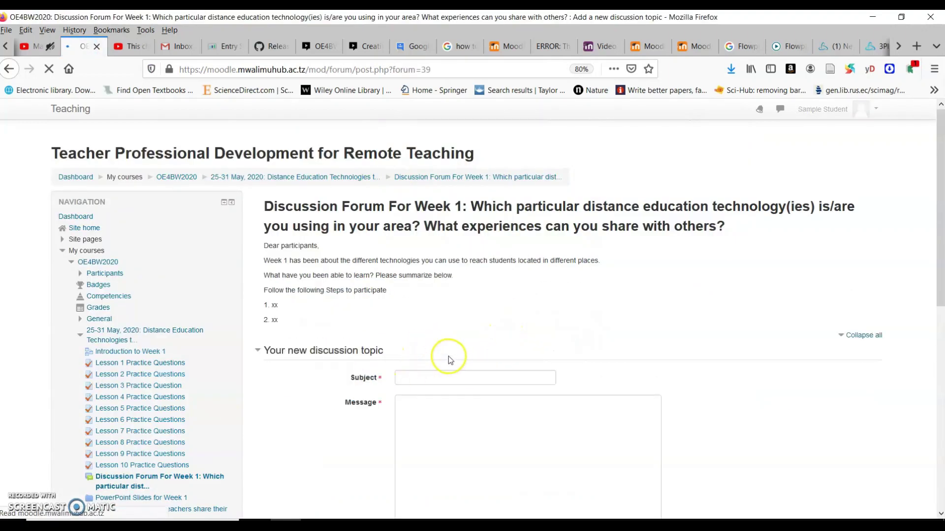
{"action": "scroll", "coordinate": [447, 358], "scroll_direction": "down", "scroll_amount": 3}
{"action": "left_click", "coordinate": [421, 281]}
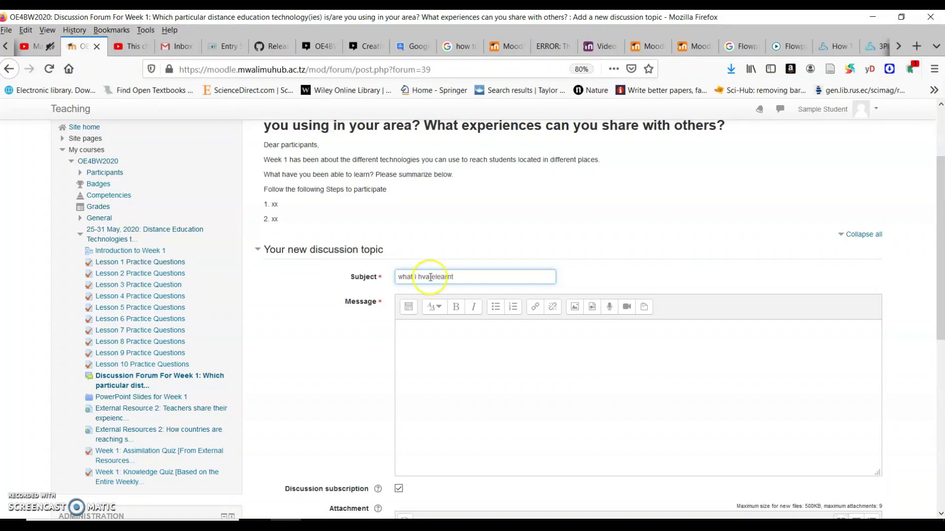
{"action": "left_click", "coordinate": [425, 341]}
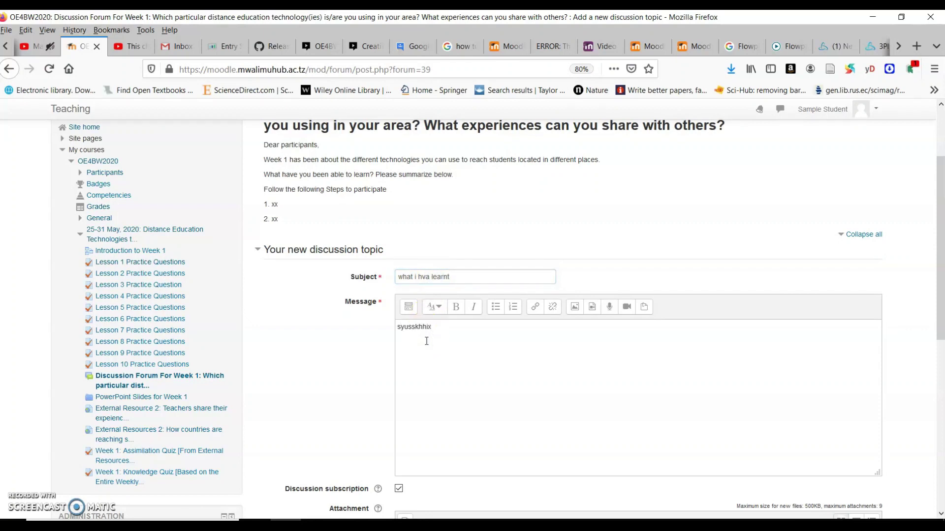
Step: Review the Week 1 forum's question and participation instructions, highlighting the text from the heading down to the numbered steps
{"action": "left_click_drag", "start_coordinate": [451, 282], "coordinate": [312, 274]}
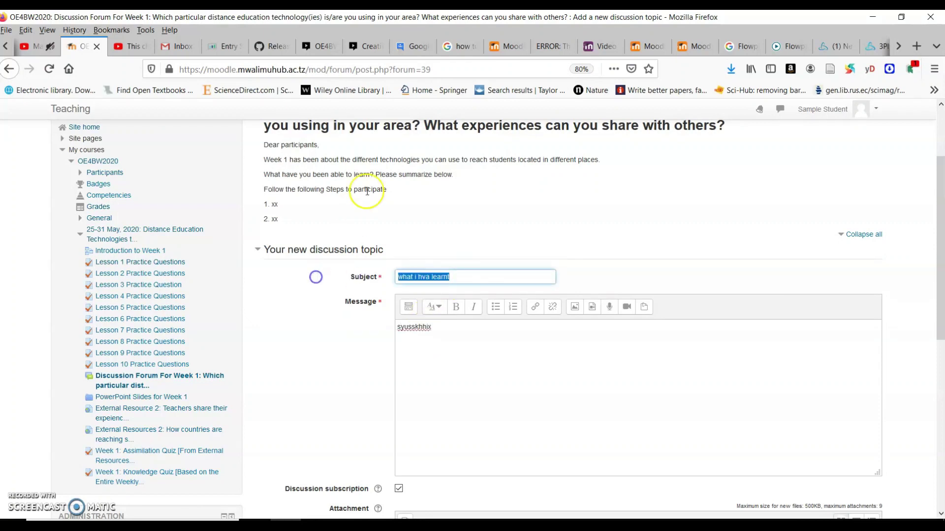
{"action": "triple_click", "coordinate": [268, 205]}
{"action": "key", "text": "ctrl+a"}
{"action": "left_click", "coordinate": [268, 169]}
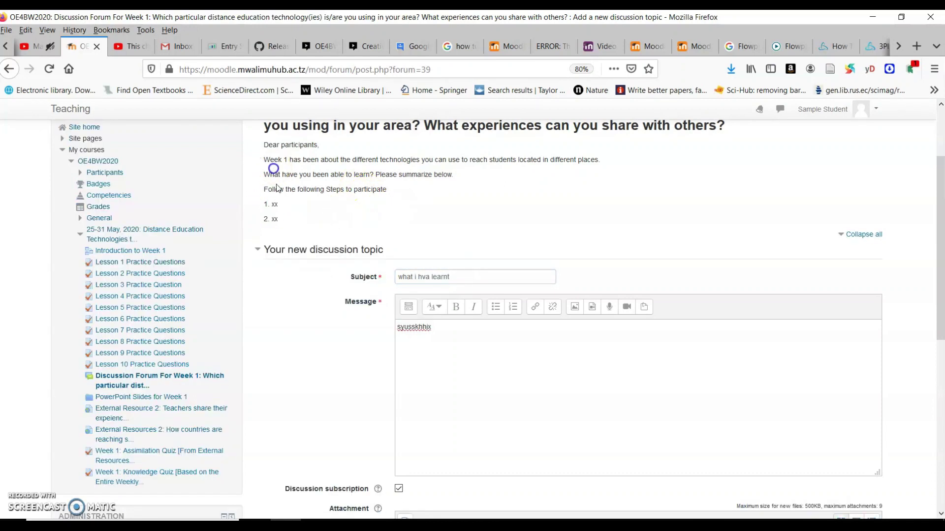
{"action": "left_click_drag", "start_coordinate": [274, 217], "coordinate": [266, 127]}
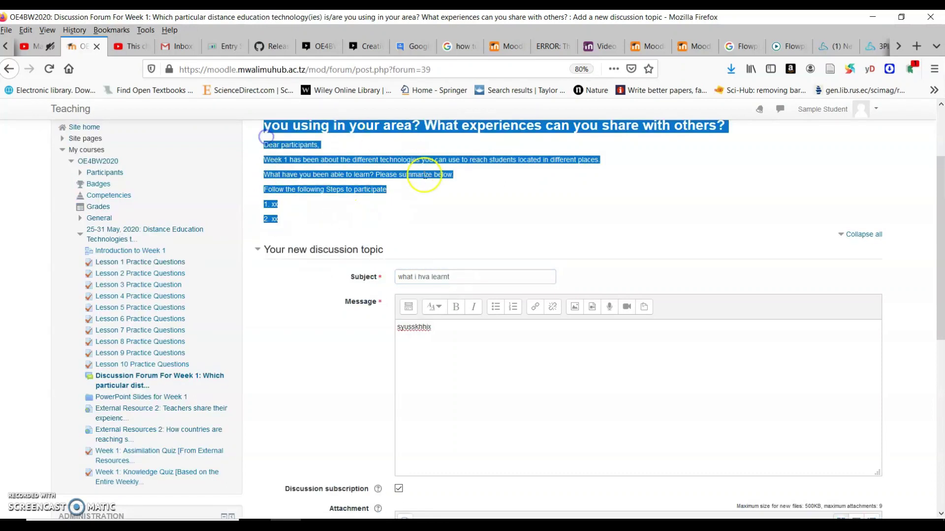
{"action": "scroll", "coordinate": [423, 172], "scroll_direction": "up", "scroll_amount": 2}
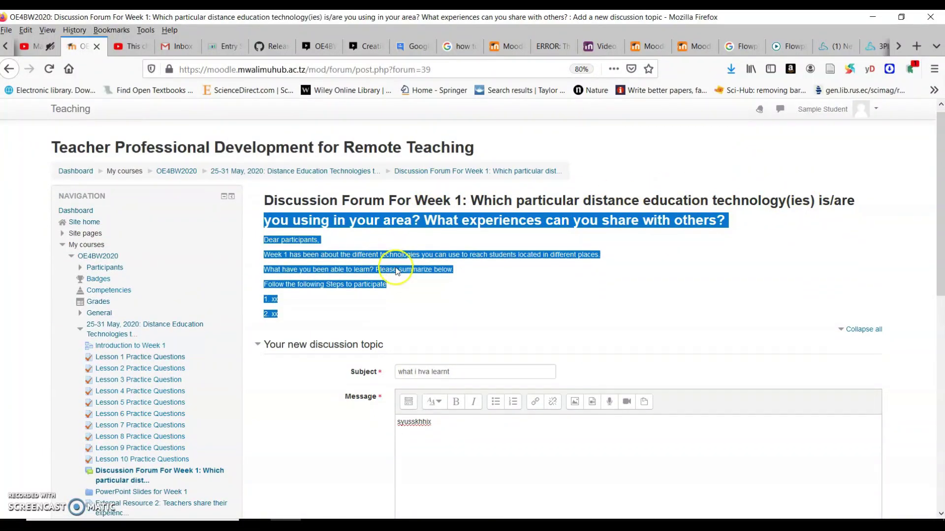
{"action": "scroll", "coordinate": [393, 246], "scroll_direction": "down", "scroll_amount": 3}
Step: Replace the drafted topic's subject with "DE tec"
{"action": "left_click", "coordinate": [448, 224]}
{"action": "left_click", "coordinate": [335, 227]}
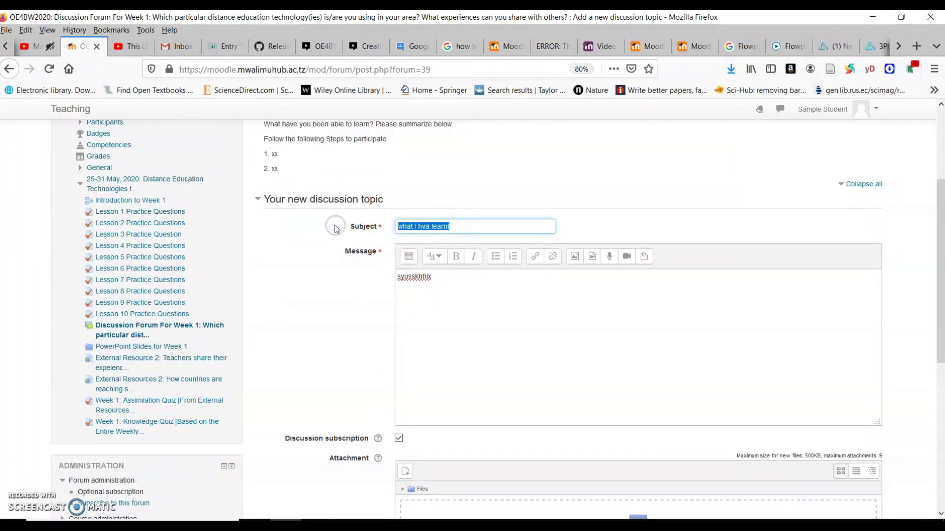
{"action": "type", "text": "DE tec"}
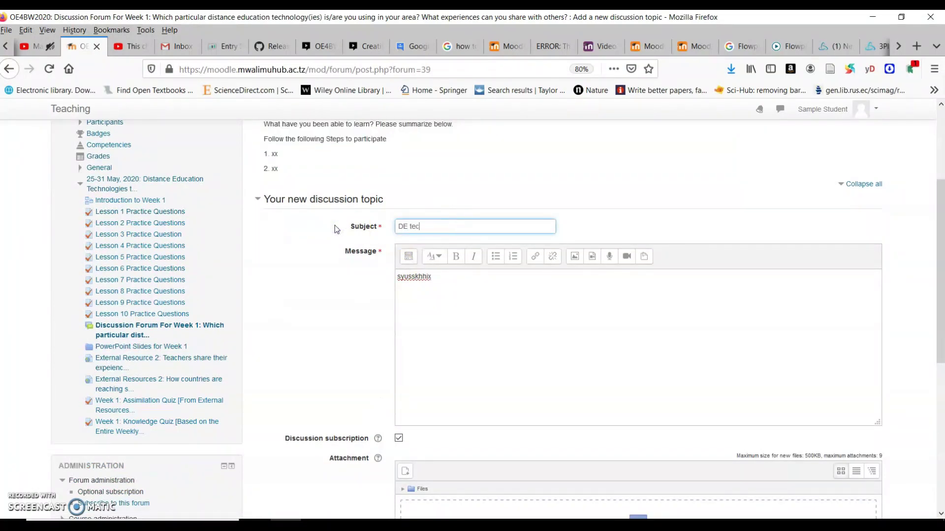
{"action": "left_click", "coordinate": [434, 302]}
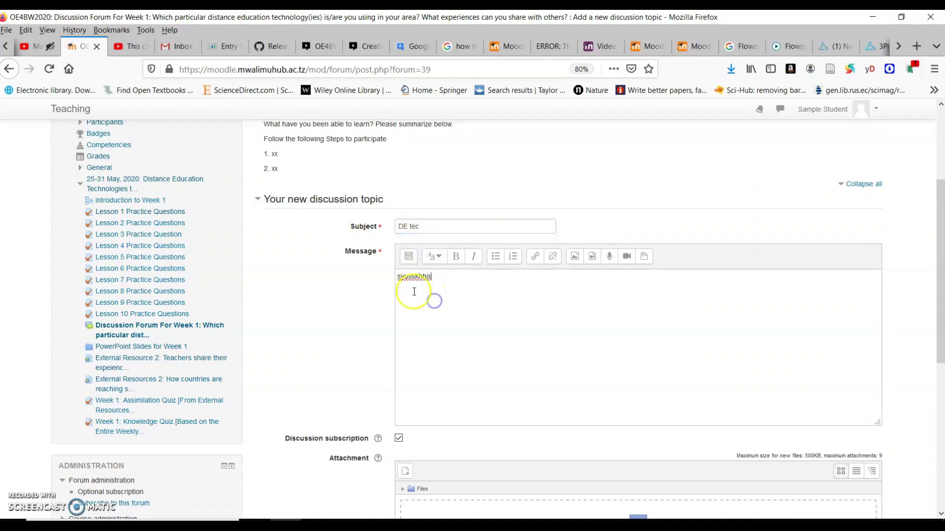
Step: Look over the new topic's attachment, tag and posting options, then discard the draft and leave the form
{"action": "scroll", "coordinate": [489, 405], "scroll_direction": "down", "scroll_amount": 7}
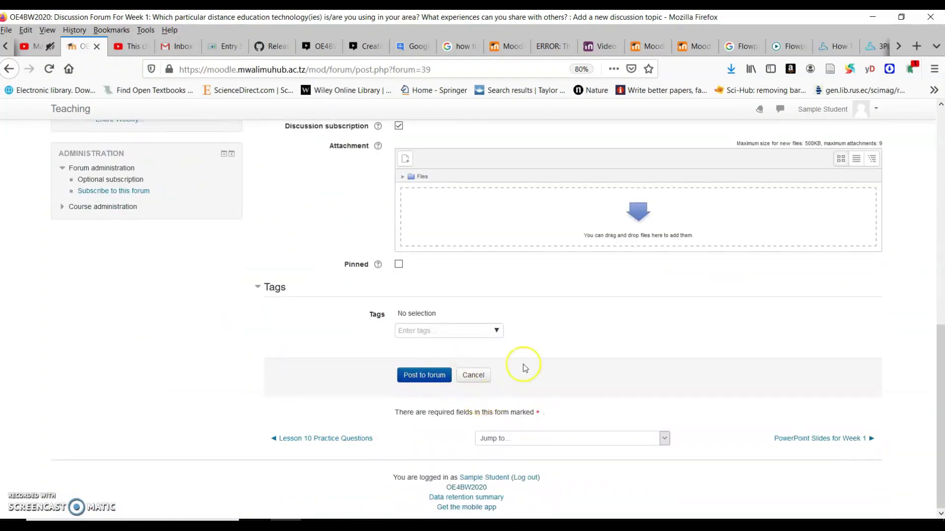
{"action": "scroll", "coordinate": [656, 365], "scroll_direction": "up", "scroll_amount": 8}
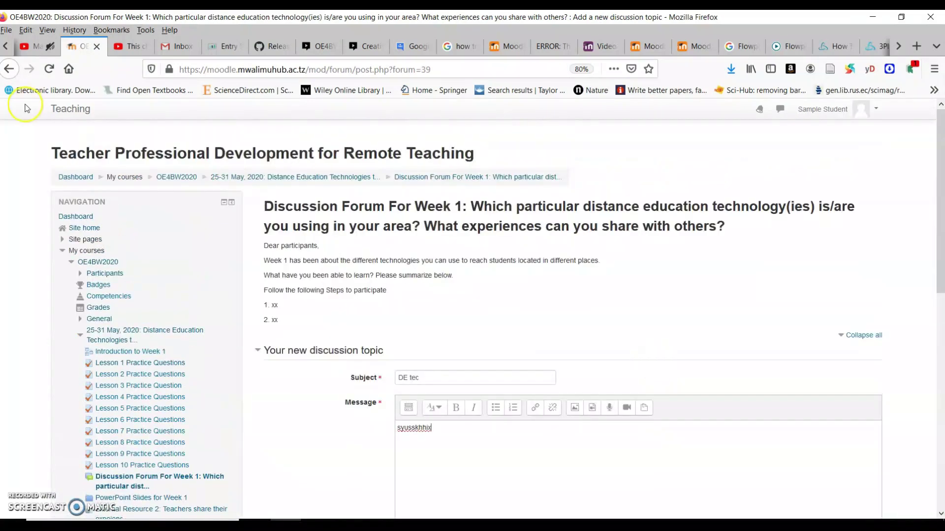
{"action": "left_click", "coordinate": [7, 69]}
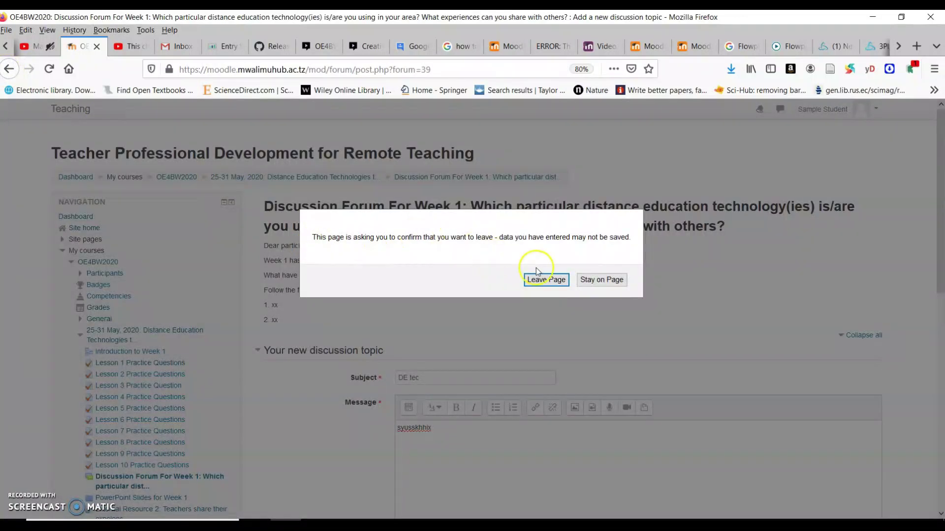
{"action": "left_click", "coordinate": [522, 277]}
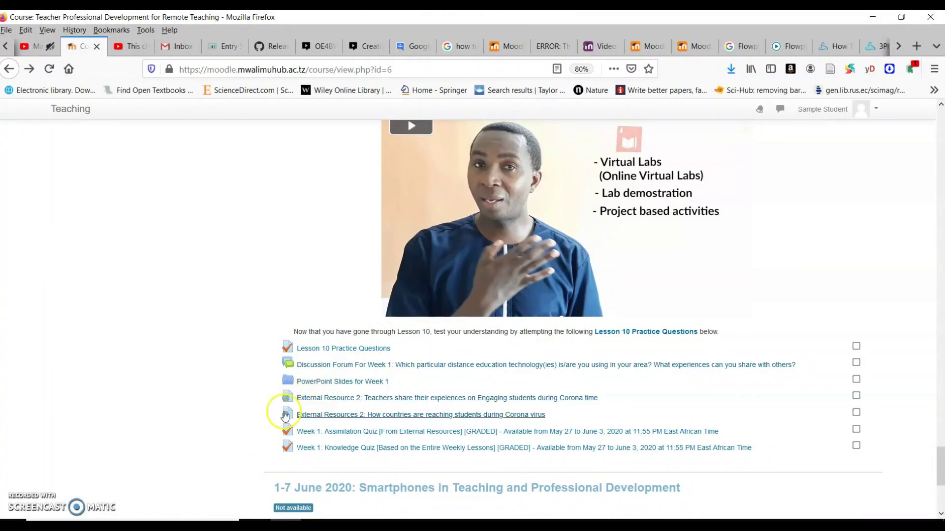
Step: Open the PowerPoint Slides for Week 1 folder, request its zip download and cancel the save prompt
{"action": "left_click", "coordinate": [335, 375]}
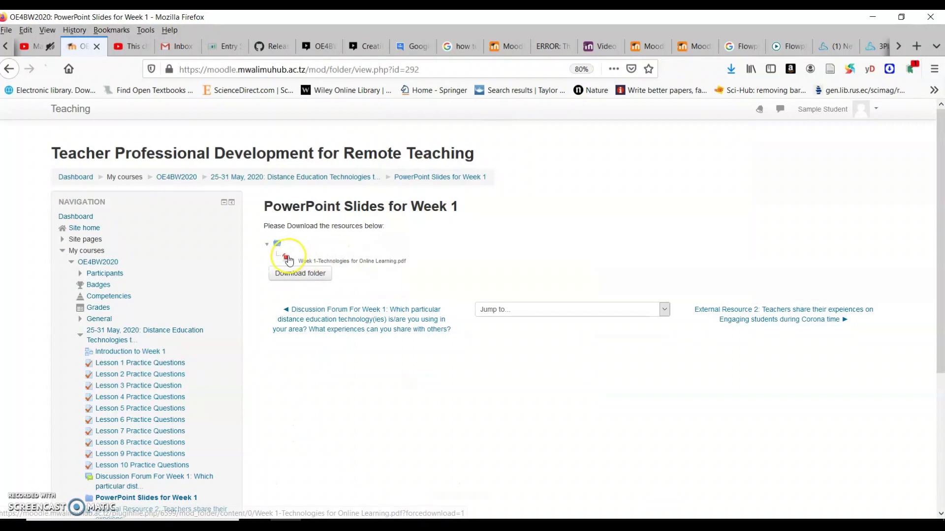
{"action": "left_click", "coordinate": [288, 276]}
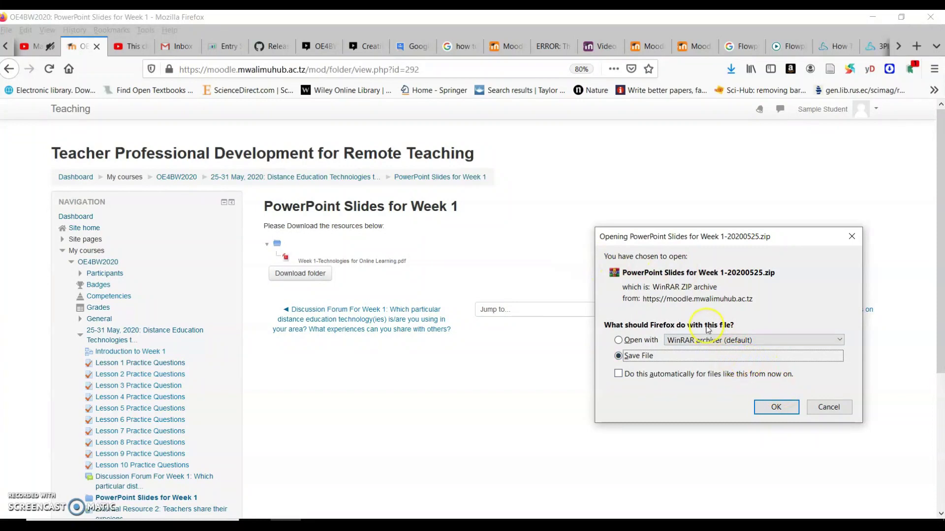
{"action": "left_click", "coordinate": [851, 236]}
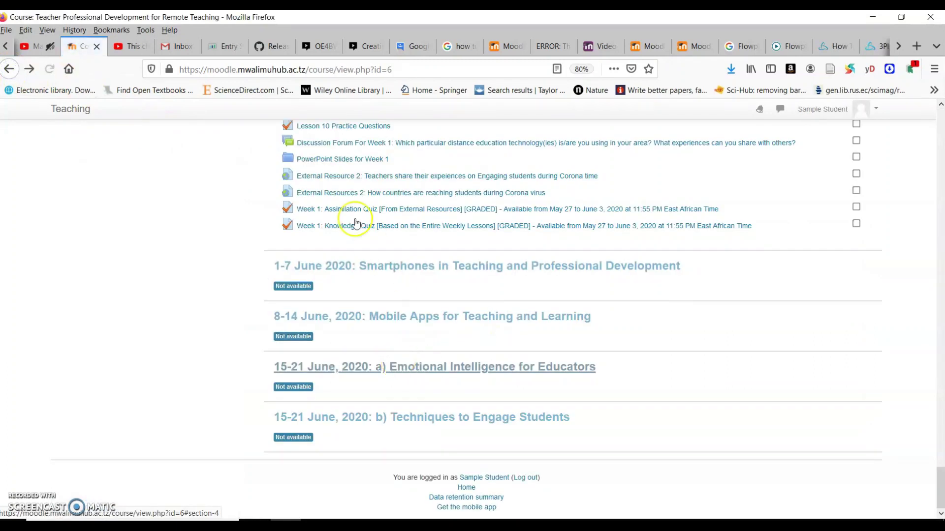
Step: Examine the Week 1 external resources and graded quizzes, the lessons above them, and the June sections at the end of the course page
{"action": "scroll", "coordinate": [340, 295], "scroll_direction": "down", "scroll_amount": 2}
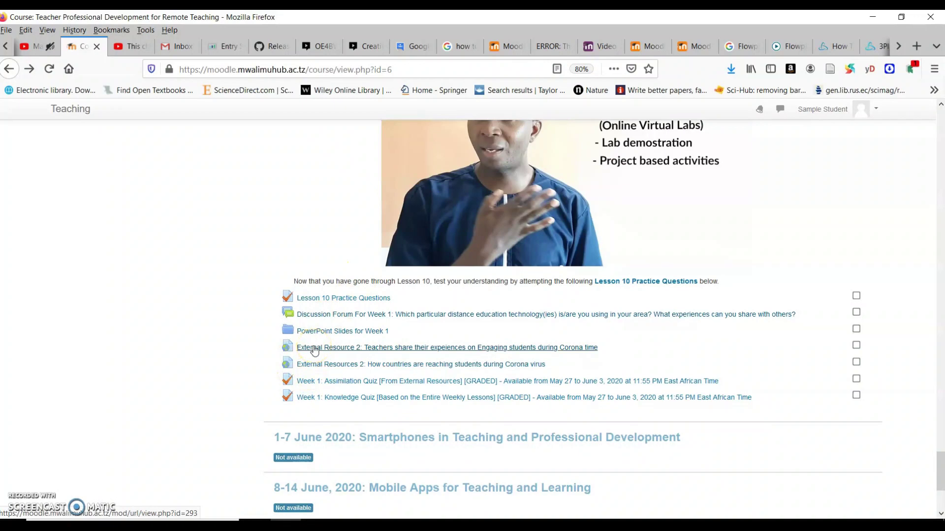
{"action": "left_click", "coordinate": [298, 357]}
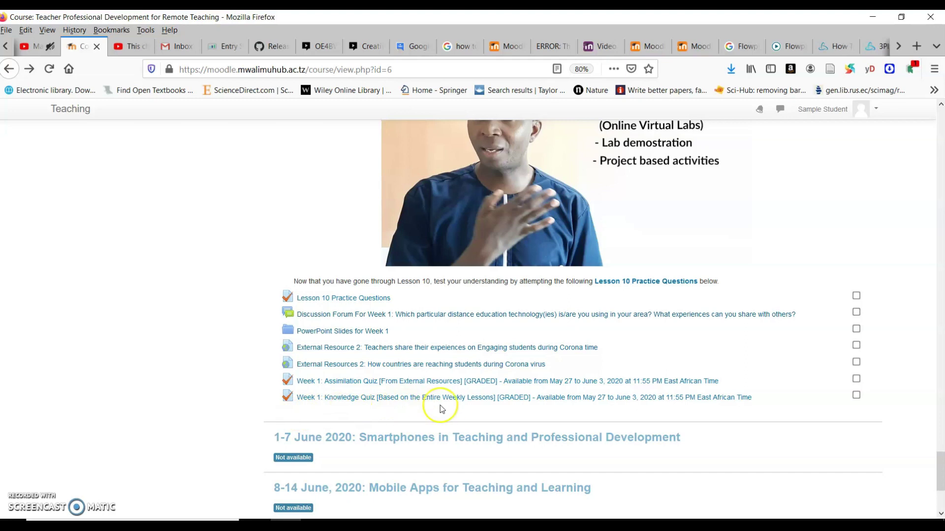
{"action": "scroll", "coordinate": [450, 403], "scroll_direction": "up", "scroll_amount": 6}
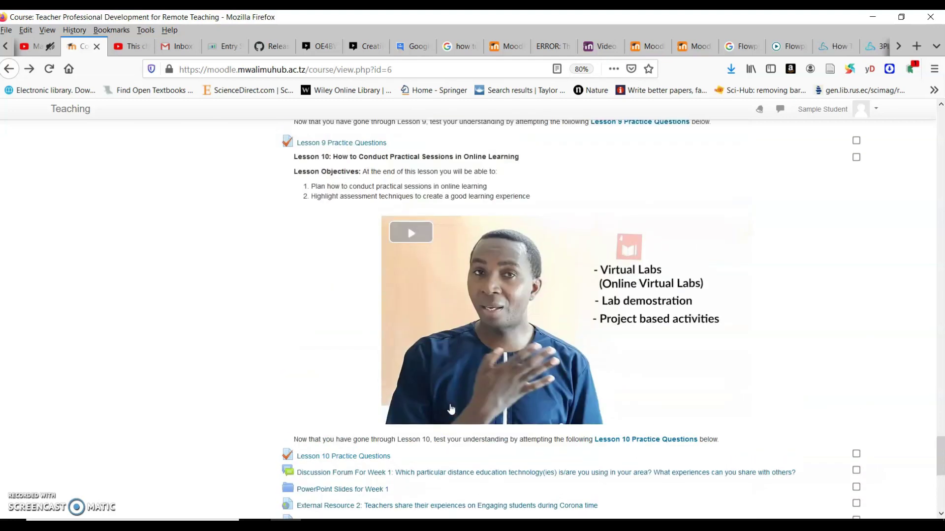
{"action": "scroll", "coordinate": [450, 404], "scroll_direction": "down", "scroll_amount": 4}
{"action": "scroll", "coordinate": [450, 403], "scroll_direction": "up", "scroll_amount": 14}
{"action": "scroll", "coordinate": [450, 405], "scroll_direction": "up", "scroll_amount": 20}
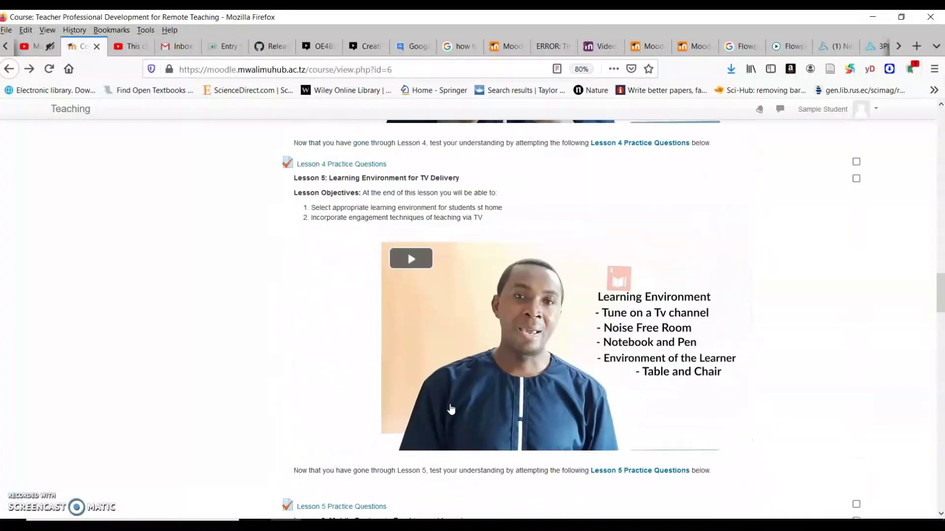
{"action": "scroll", "coordinate": [450, 408], "scroll_direction": "down", "scroll_amount": 20}
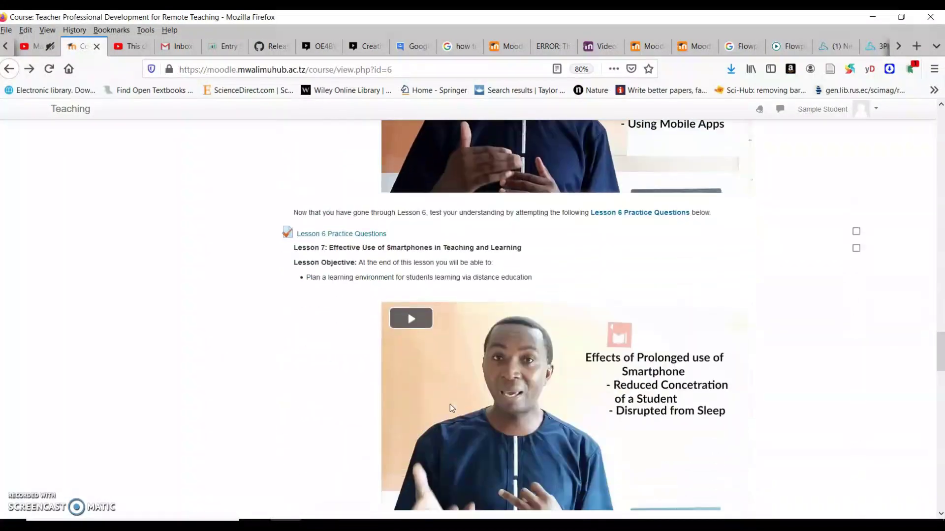
{"action": "scroll", "coordinate": [451, 409], "scroll_direction": "down", "scroll_amount": 13}
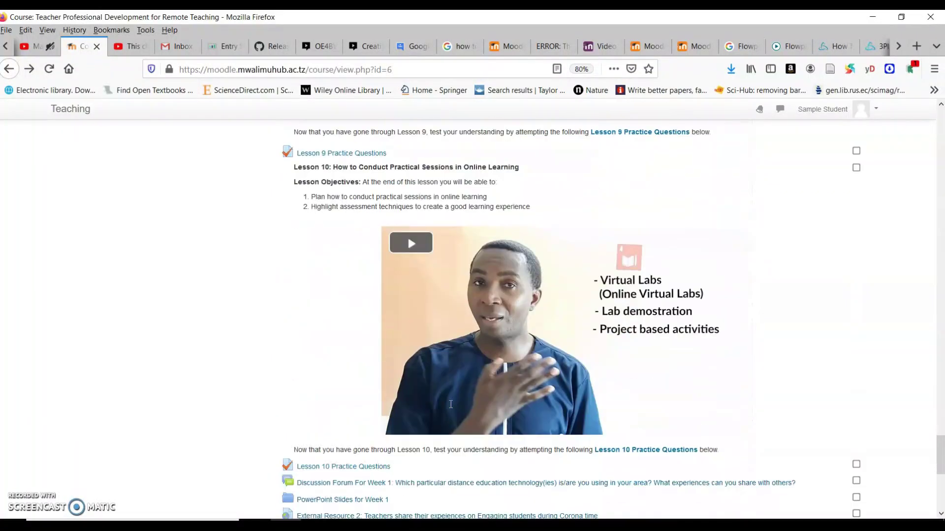
{"action": "scroll", "coordinate": [325, 334], "scroll_direction": "down", "scroll_amount": 3}
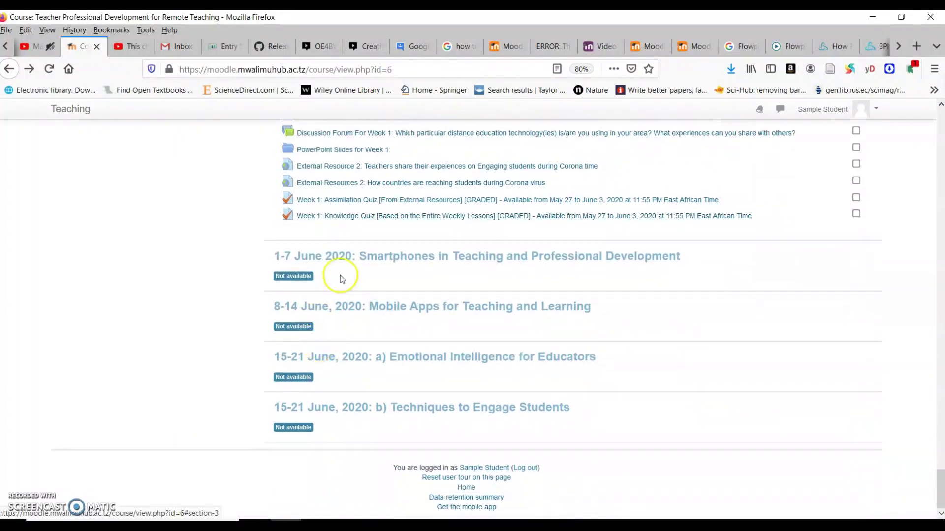